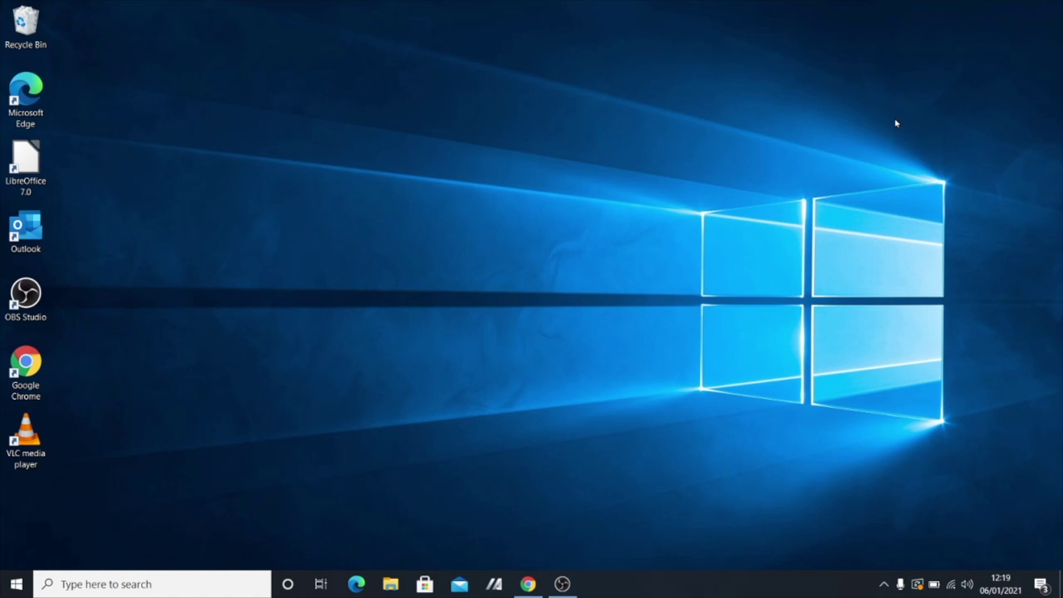
Restore the browser's Subjects page and scroll down to the Online basics lessons.
{"action": "left_click", "coordinate": [528, 584]}
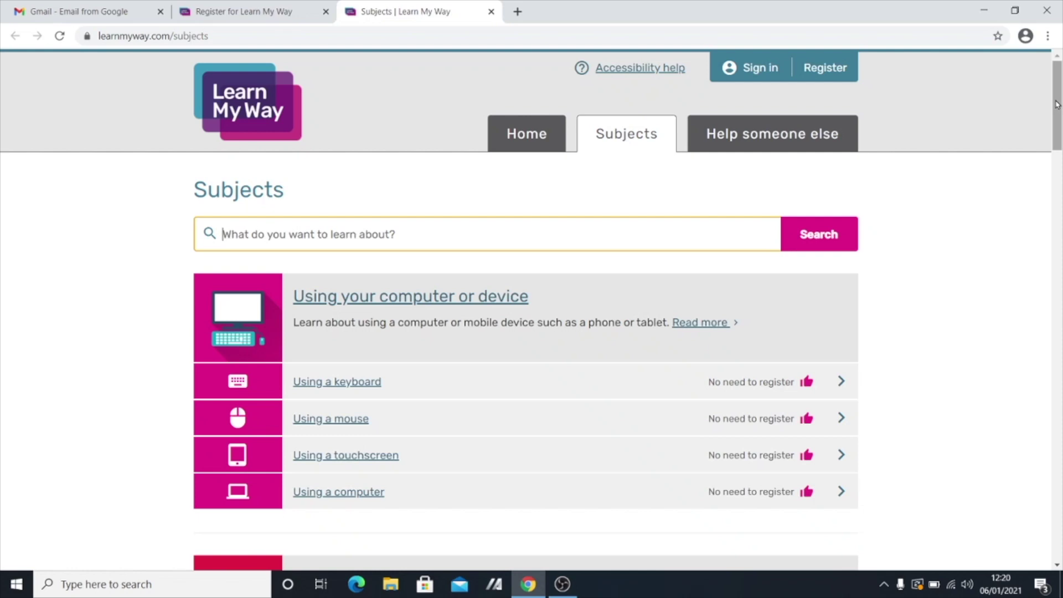
{"action": "left_click_drag", "start_coordinate": [1058, 104], "coordinate": [1059, 135]}
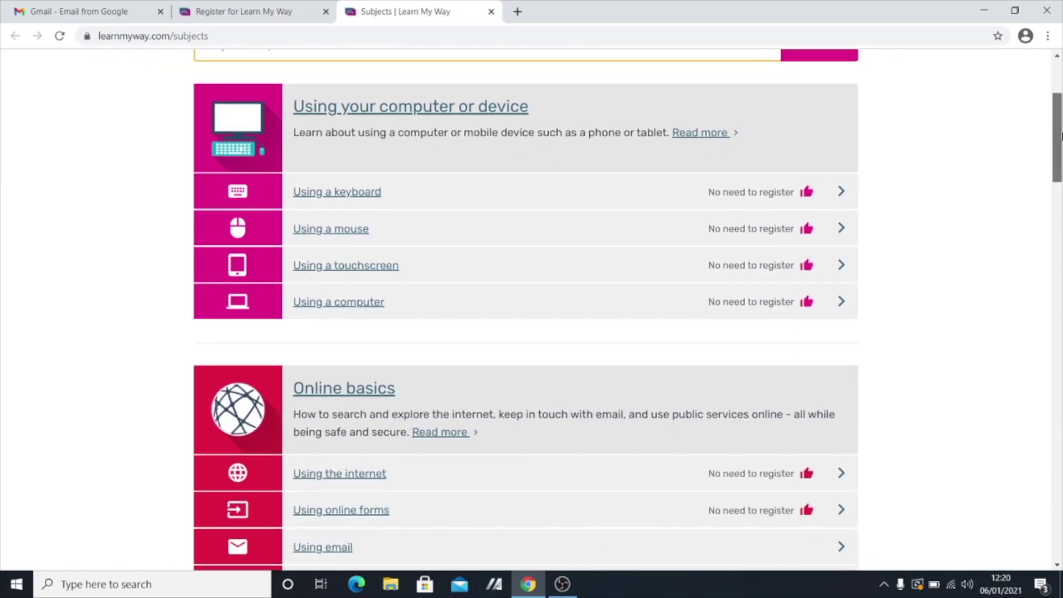
{"action": "left_click_drag", "start_coordinate": [1062, 135], "coordinate": [1059, 122]}
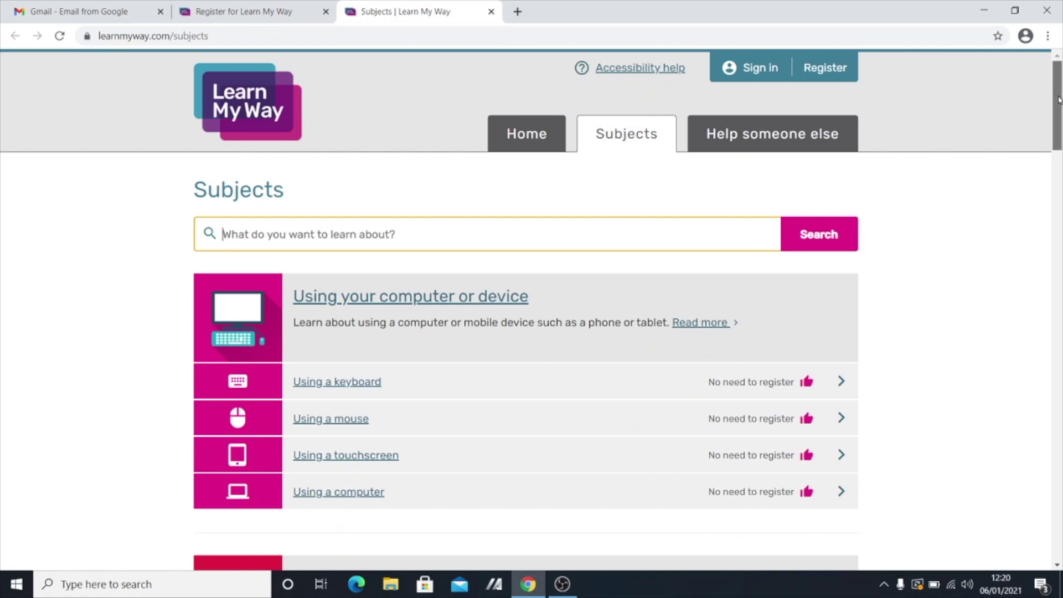
{"action": "left_click_drag", "start_coordinate": [1060, 100], "coordinate": [1061, 117]}
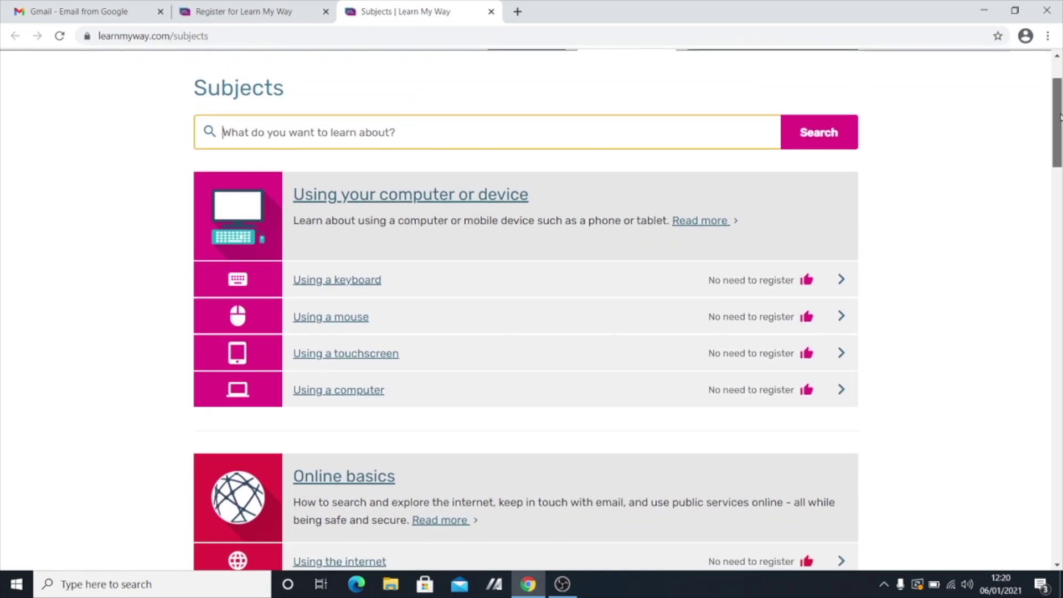
{"action": "mouse_move", "coordinate": [1060, 116]}
{"action": "left_mouse_down"}
{"action": "mouse_move", "coordinate": [1047, 413]}
{"action": "mouse_move", "coordinate": [1037, 378]}
{"action": "mouse_move", "coordinate": [1060, 94]}
{"action": "left_mouse_up"}
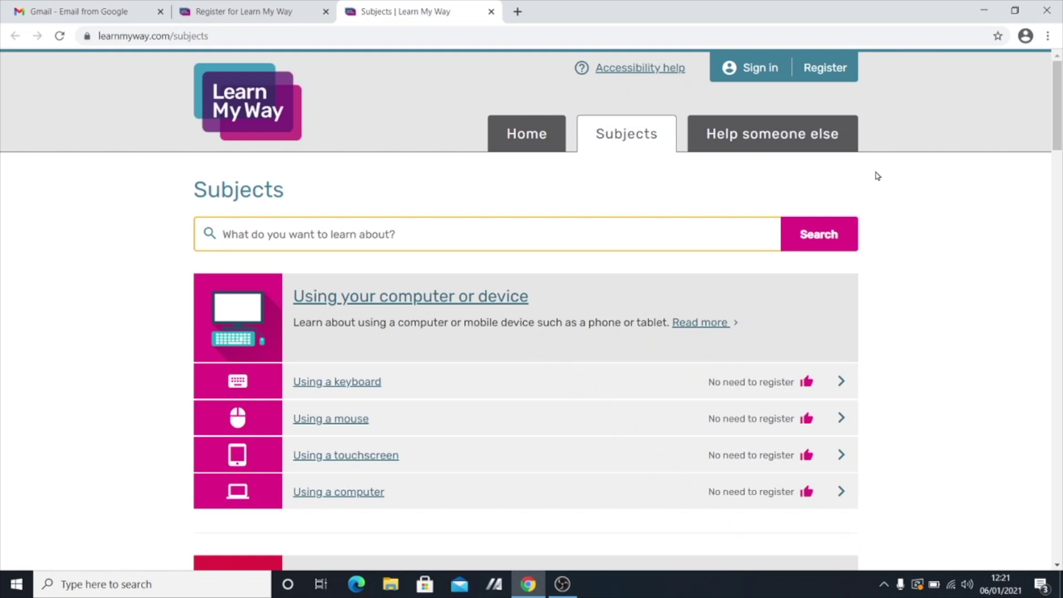
{"action": "left_click", "coordinate": [519, 12]}
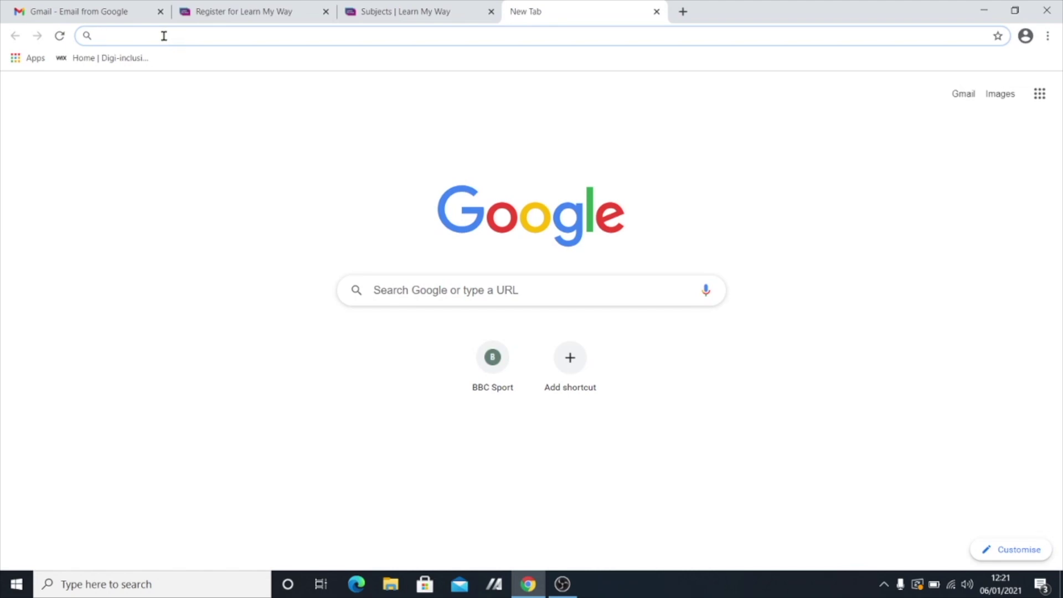
{"action": "type", "text": "ww"}
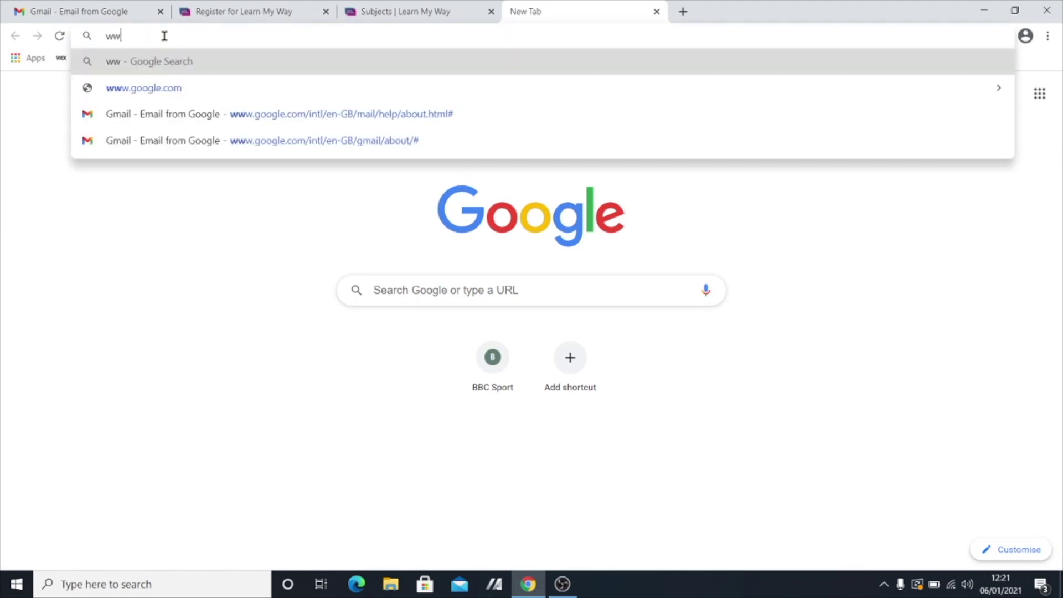
{"action": "type", "text": "w.l"}
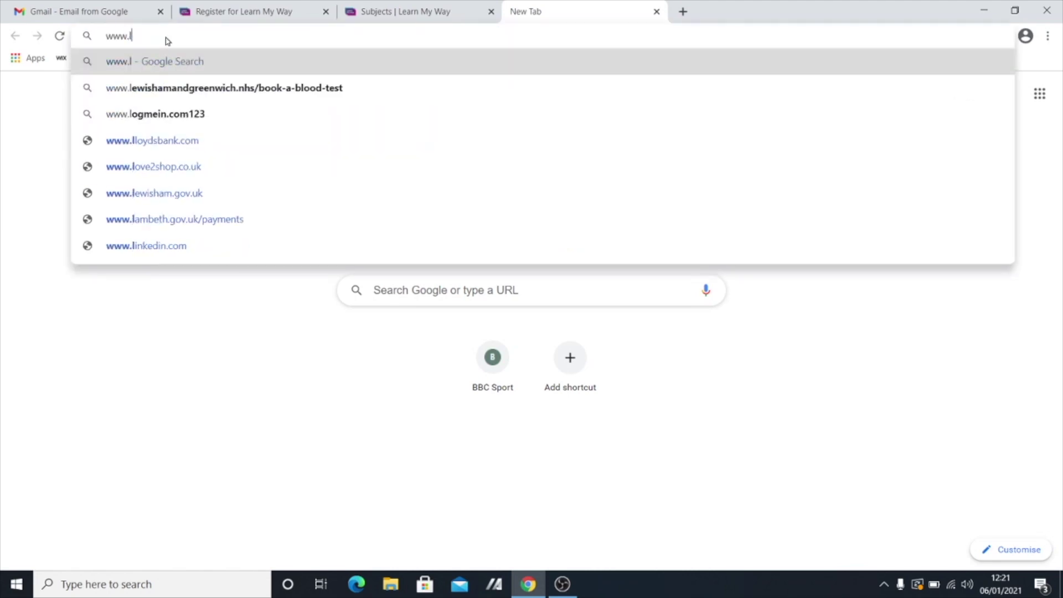
{"action": "type", "text": "earnmyway.c"}
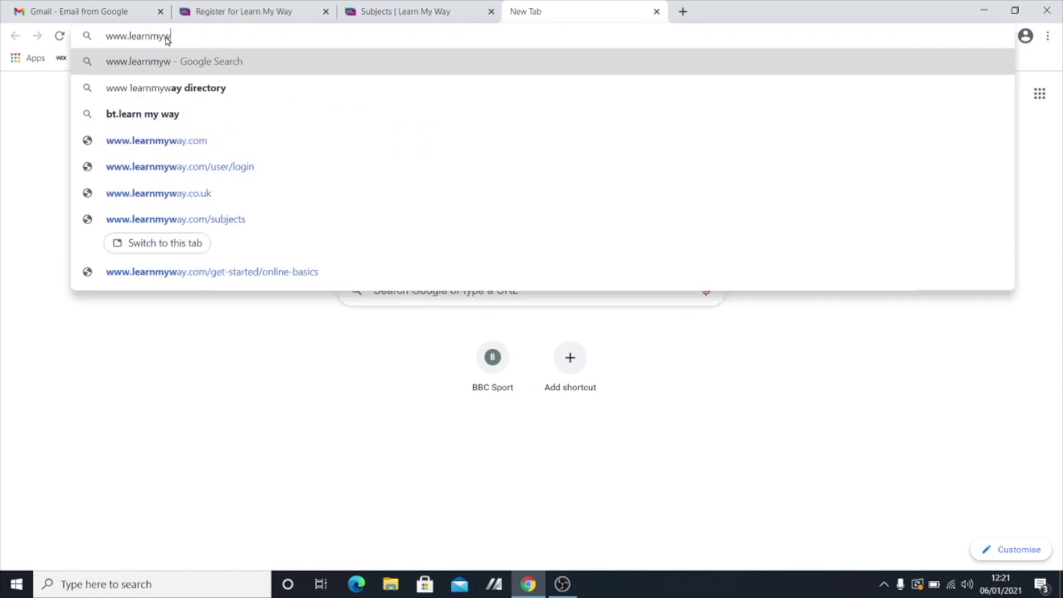
{"action": "type", "text": "om"}
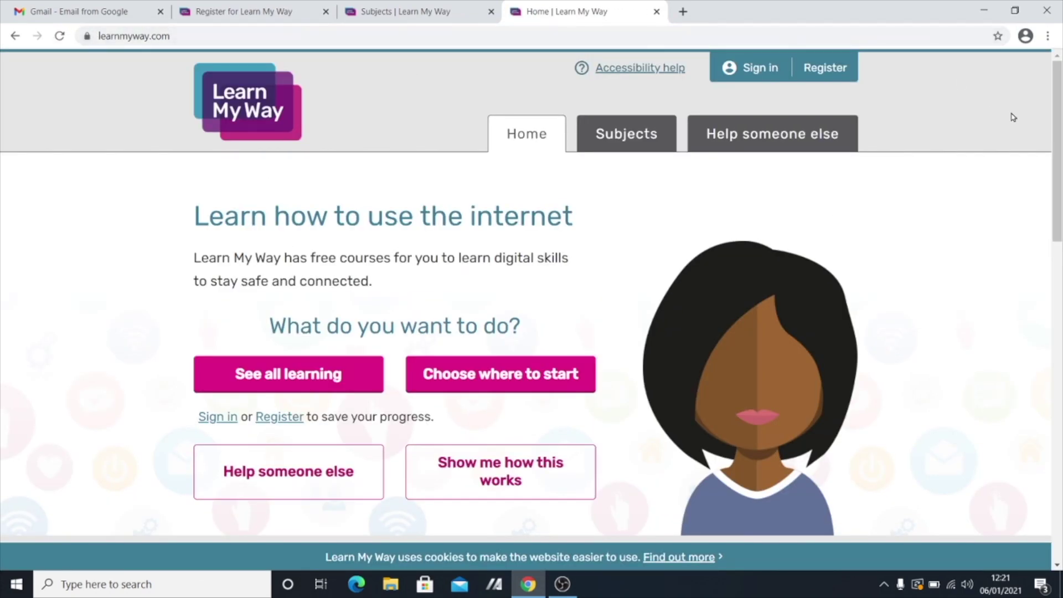
{"action": "scroll", "coordinate": [1022, 222], "scroll_direction": "down", "scroll_amount": 13}
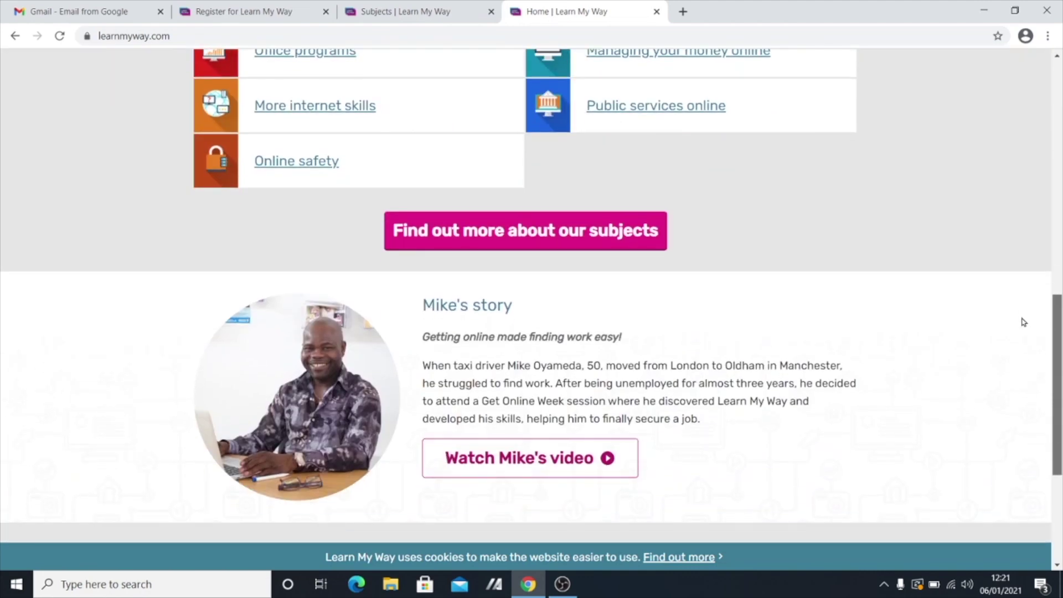
{"action": "scroll", "coordinate": [1024, 322], "scroll_direction": "up", "scroll_amount": 7}
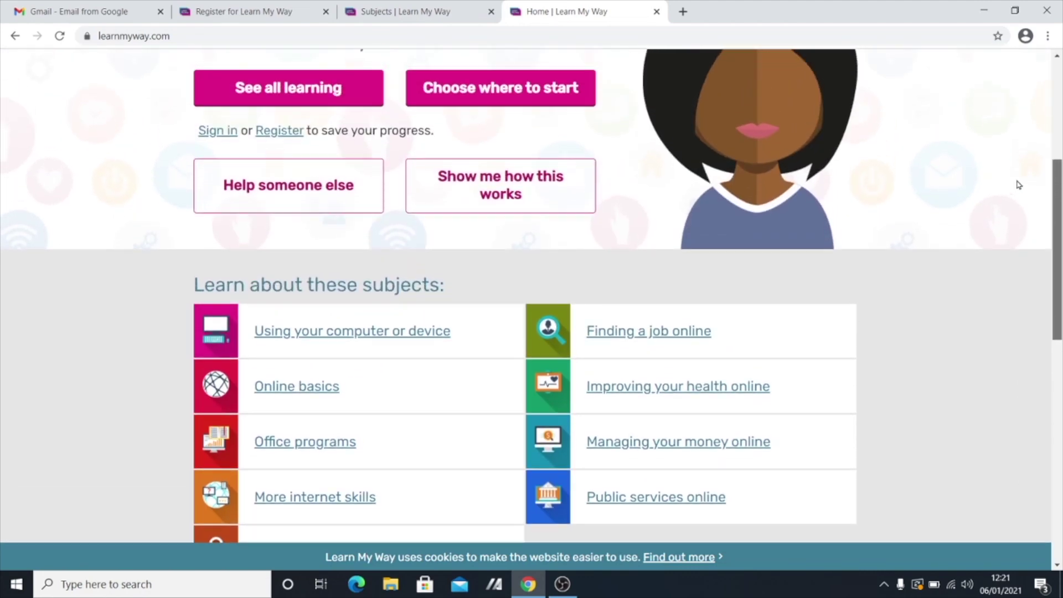
{"action": "scroll", "coordinate": [1019, 185], "scroll_direction": "up", "scroll_amount": 5}
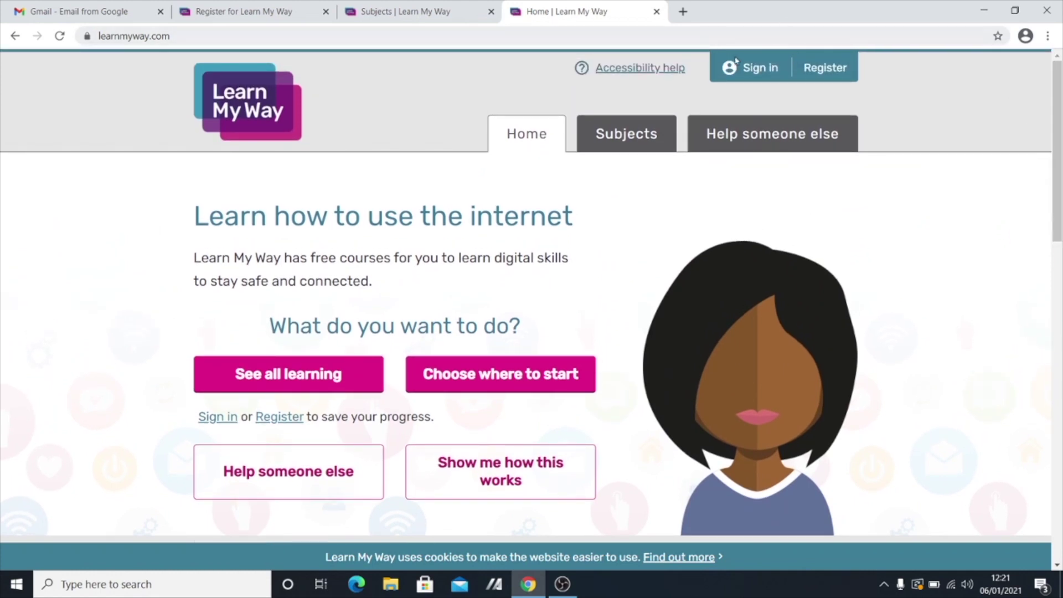
{"action": "left_click", "coordinate": [841, 70]}
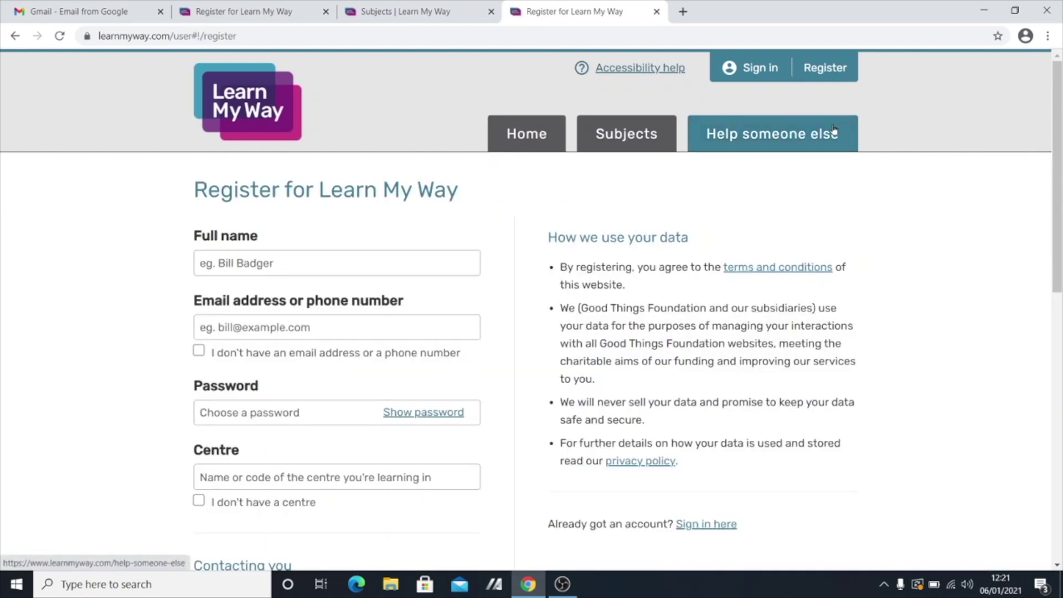
Enter the learner's full name on the registration form so a username is generated.
{"action": "left_click_drag", "start_coordinate": [1051, 121], "coordinate": [1051, 170]}
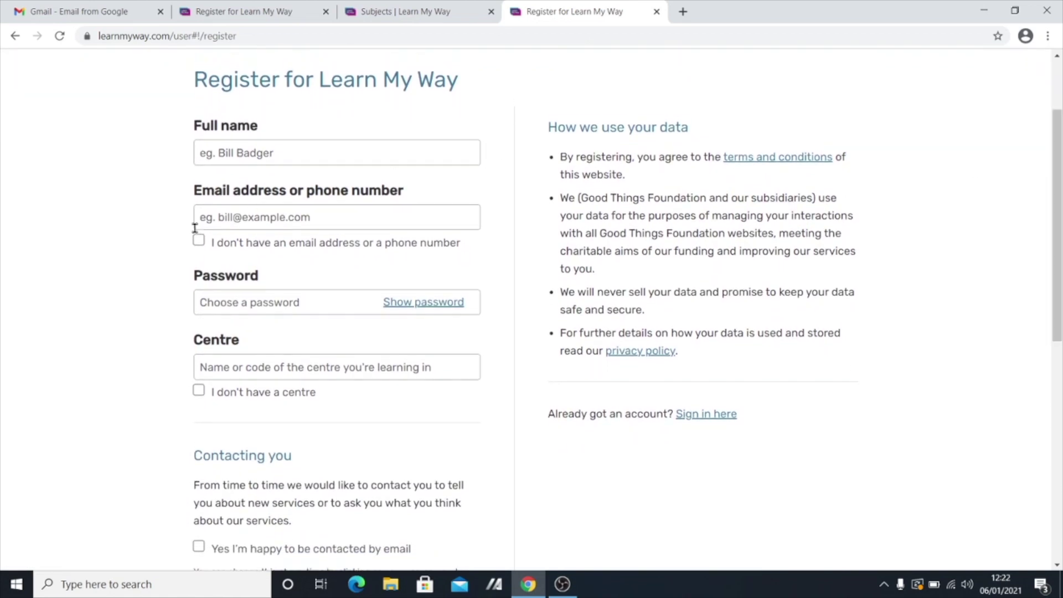
{"action": "left_click", "coordinate": [221, 152]}
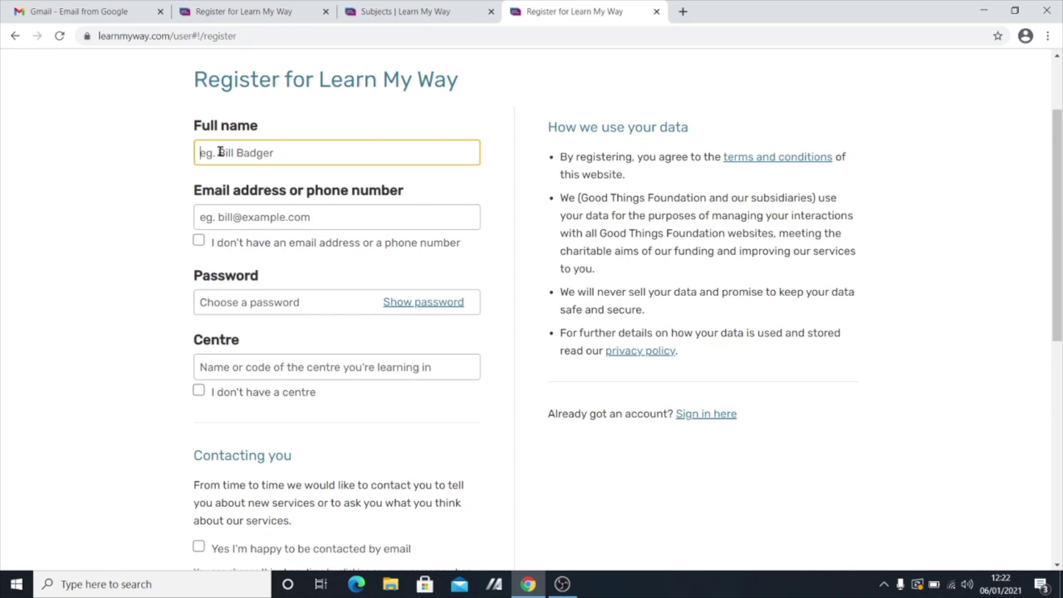
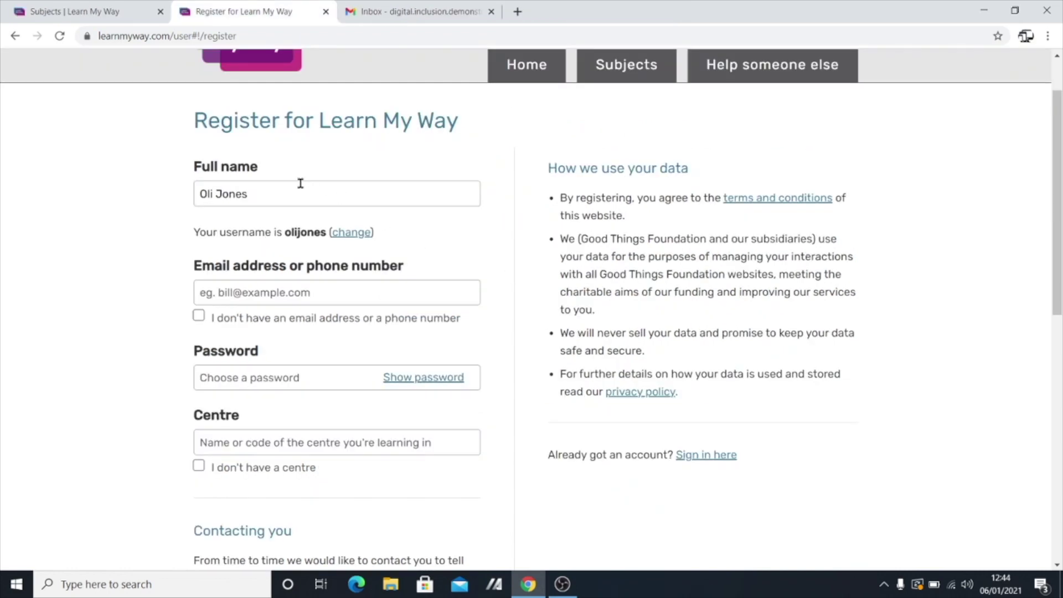
{"action": "scroll", "coordinate": [300, 279], "scroll_direction": "down", "scroll_amount": 1}
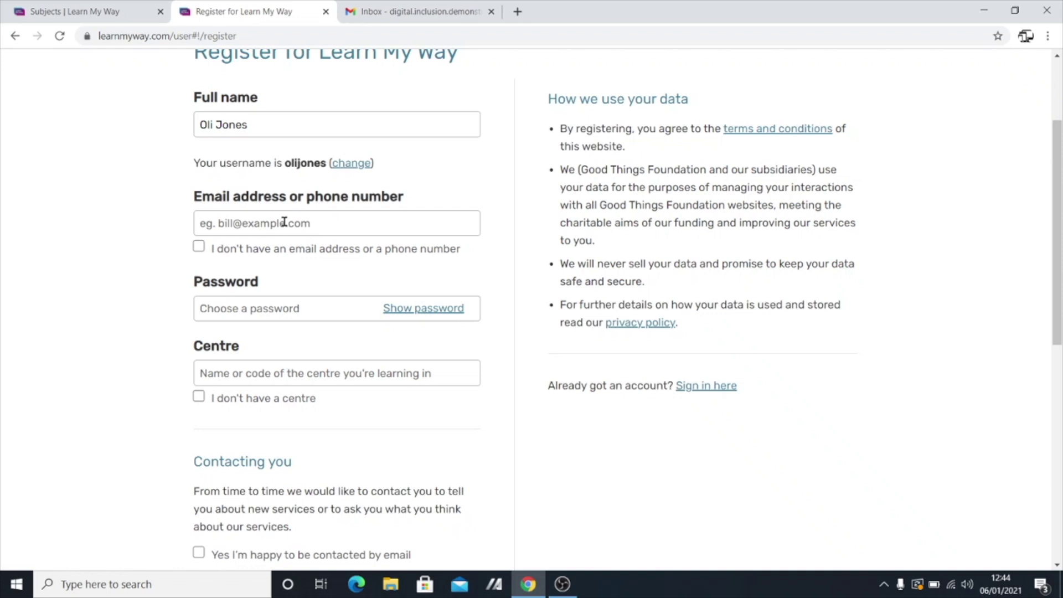
{"action": "left_click", "coordinate": [284, 222]}
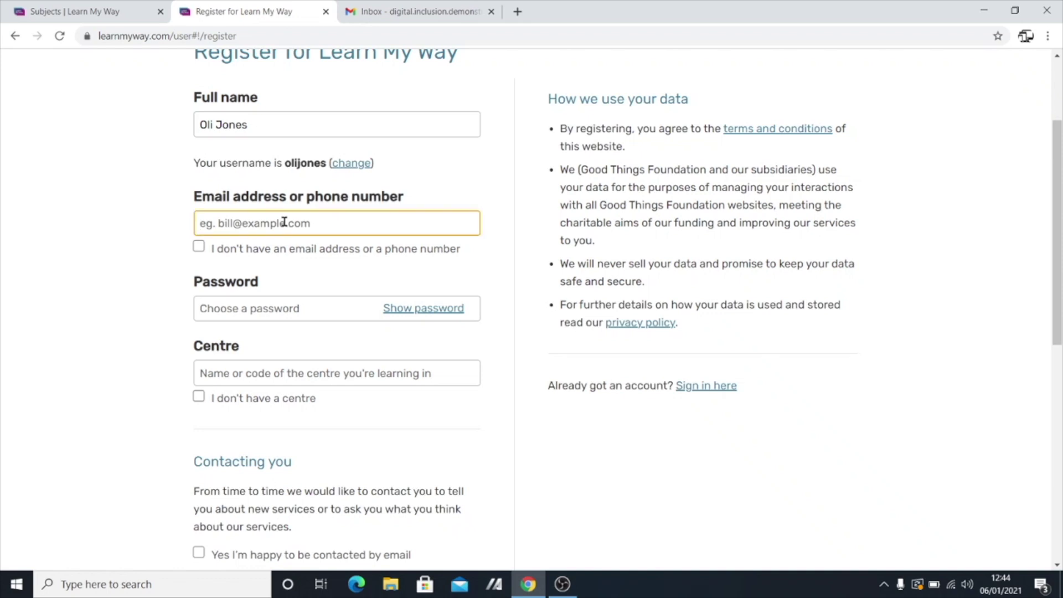
Paste the learner's e-mail address and type a password for the new account.
{"action": "key", "text": "ctrl+v"}
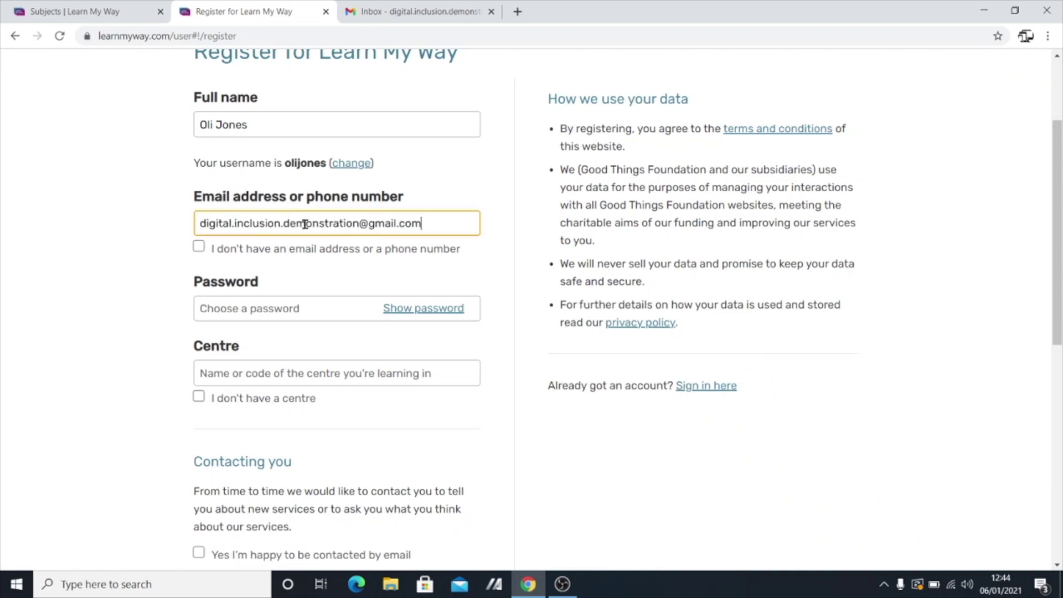
{"action": "key", "text": "Tab"}
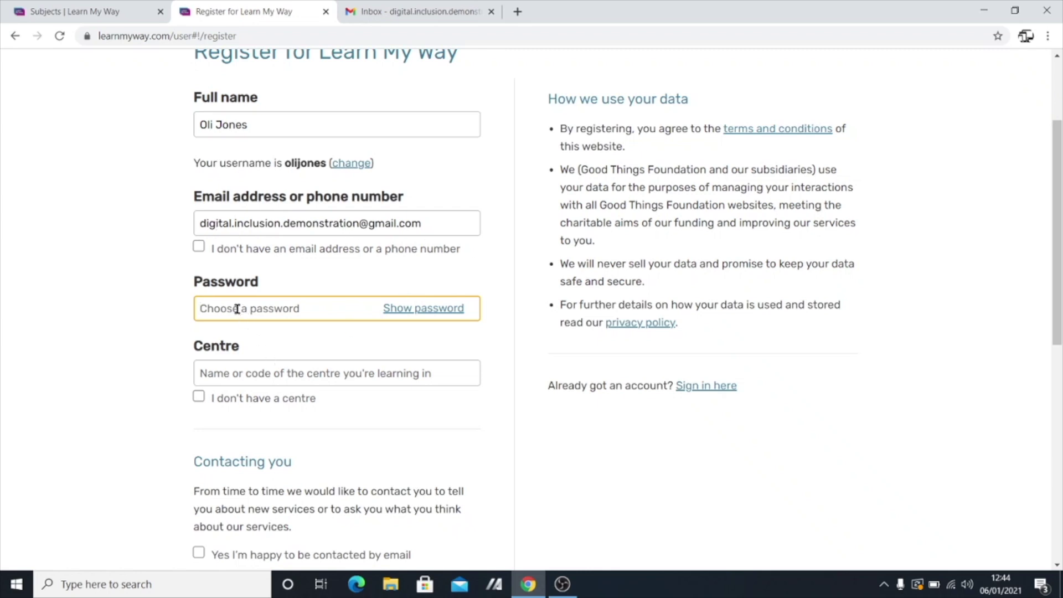
{"action": "type", "text": "**********"}
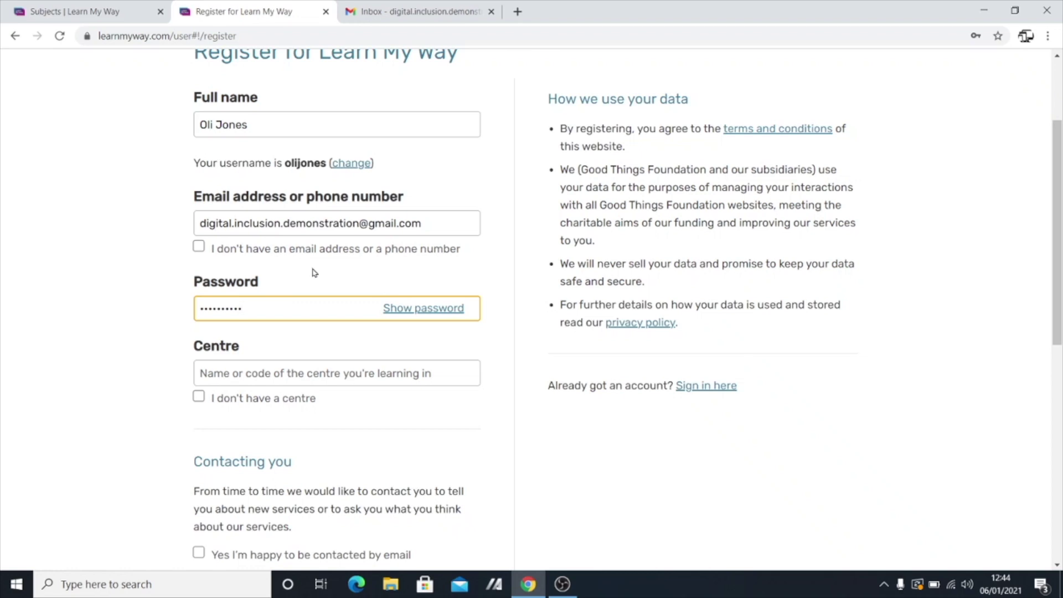
{"action": "scroll", "coordinate": [316, 274], "scroll_direction": "down", "scroll_amount": 1}
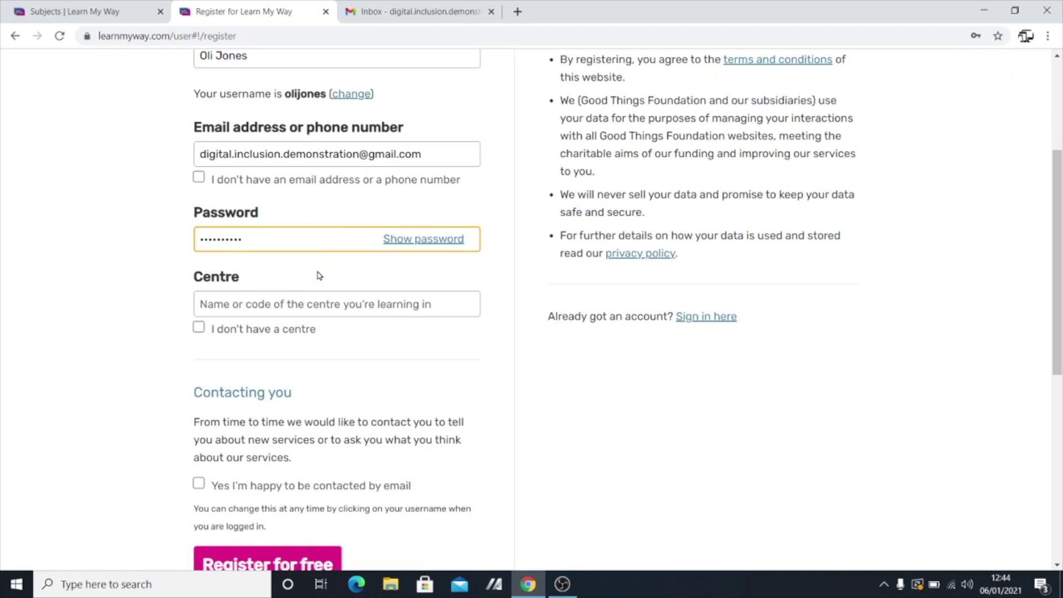
{"action": "scroll", "coordinate": [324, 285], "scroll_direction": "down", "scroll_amount": 1}
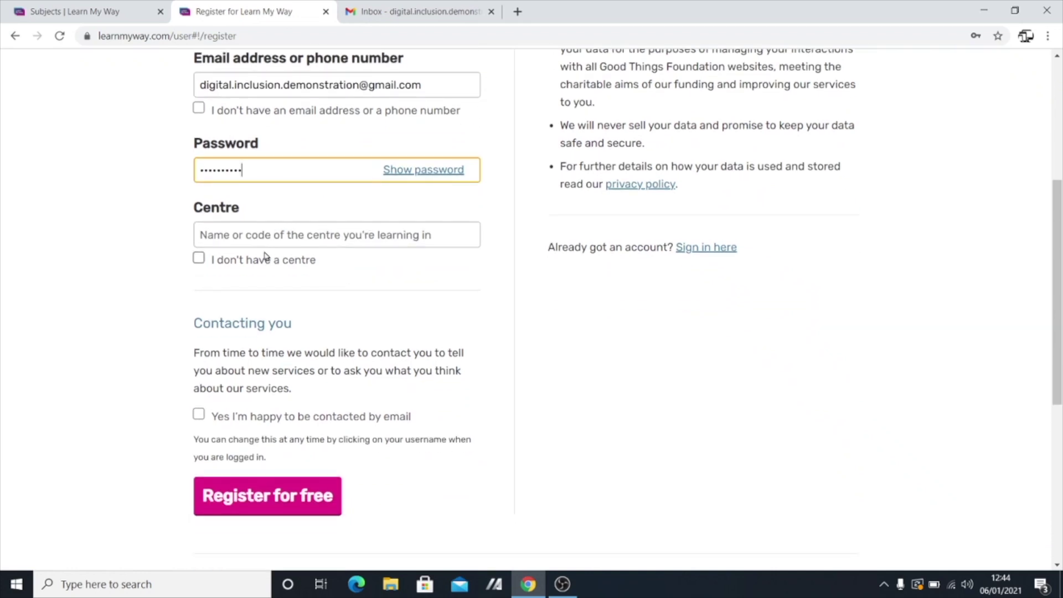
Tick 'I don't have a centre' and submit the form with 'Register for free'.
{"action": "left_click", "coordinate": [198, 258]}
{"action": "scroll", "coordinate": [312, 304], "scroll_direction": "up", "scroll_amount": 5}
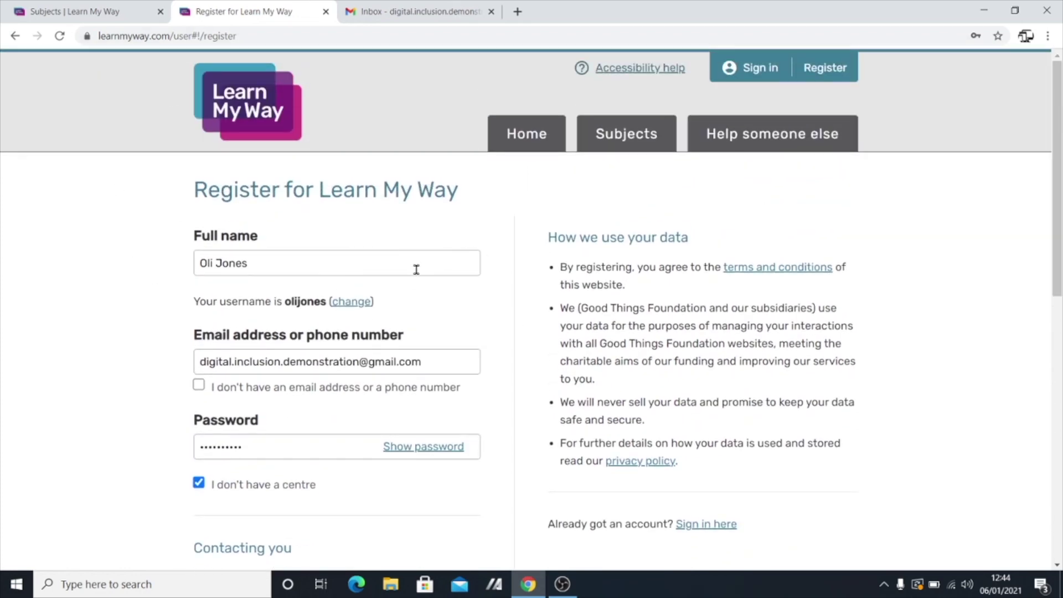
{"action": "scroll", "coordinate": [415, 268], "scroll_direction": "down", "scroll_amount": 1}
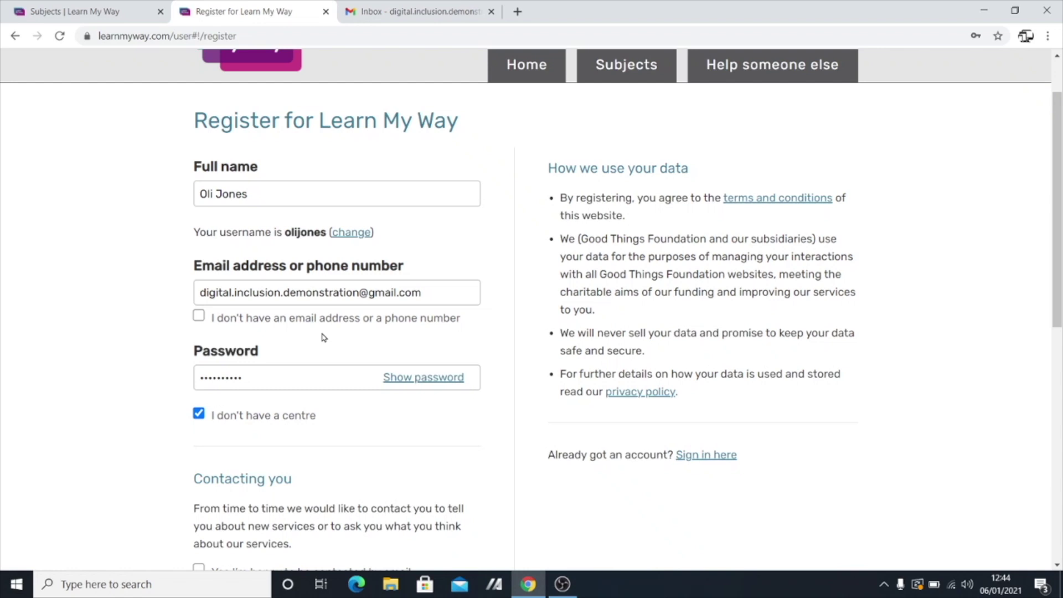
{"action": "scroll", "coordinate": [315, 347], "scroll_direction": "down", "scroll_amount": 1}
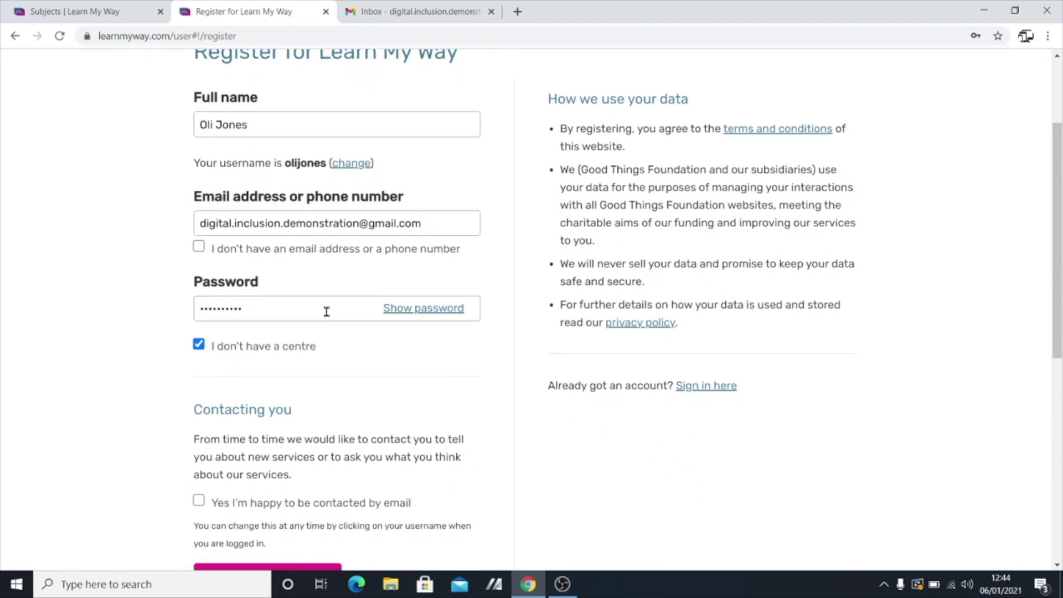
{"action": "scroll", "coordinate": [346, 285], "scroll_direction": "down", "scroll_amount": 1}
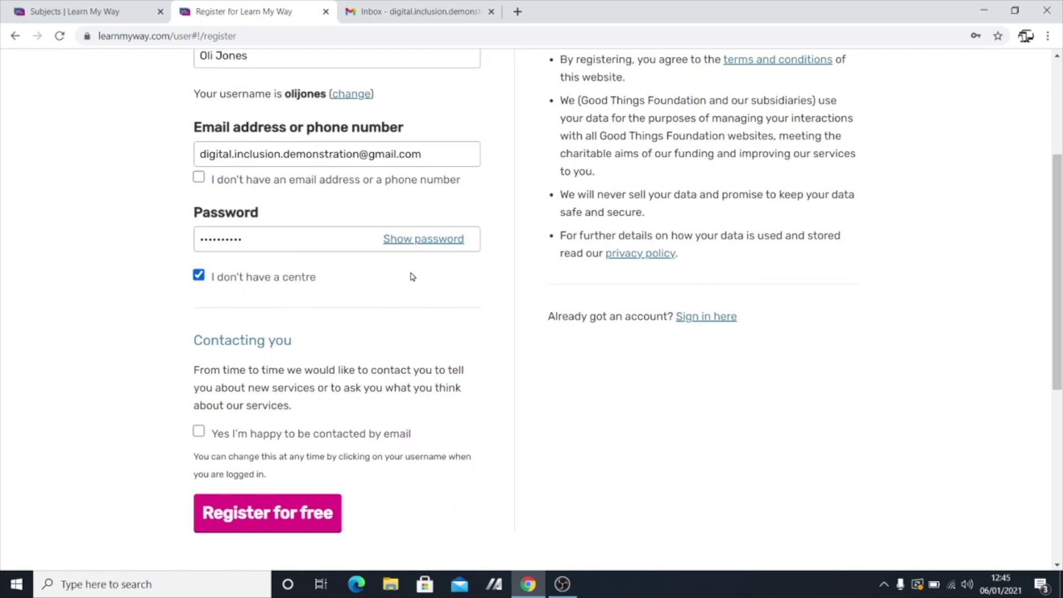
{"action": "scroll", "coordinate": [409, 276], "scroll_direction": "down", "scroll_amount": 2}
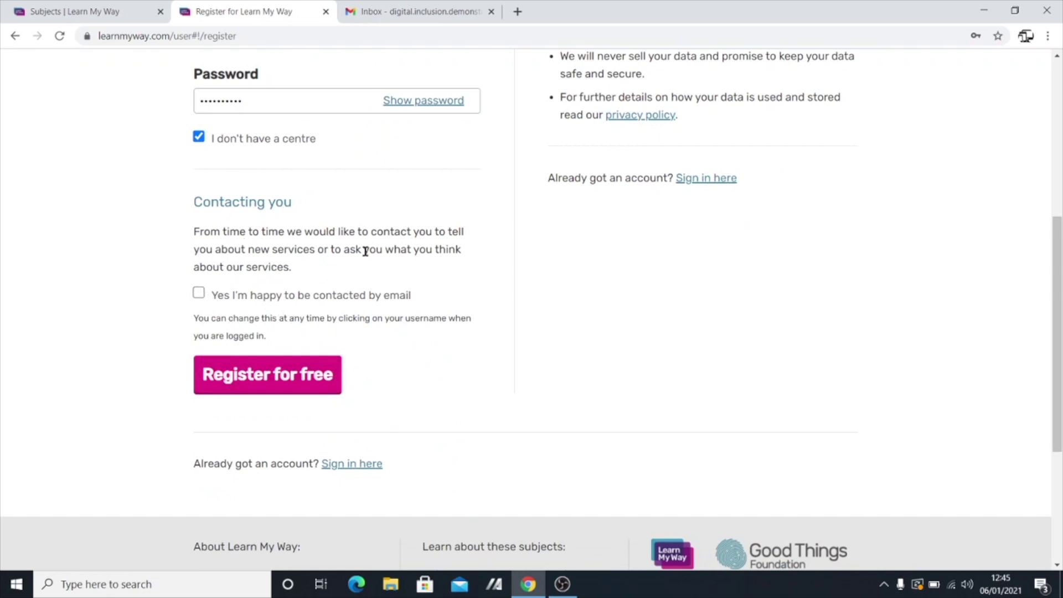
{"action": "scroll", "coordinate": [349, 260], "scroll_direction": "down", "scroll_amount": 1}
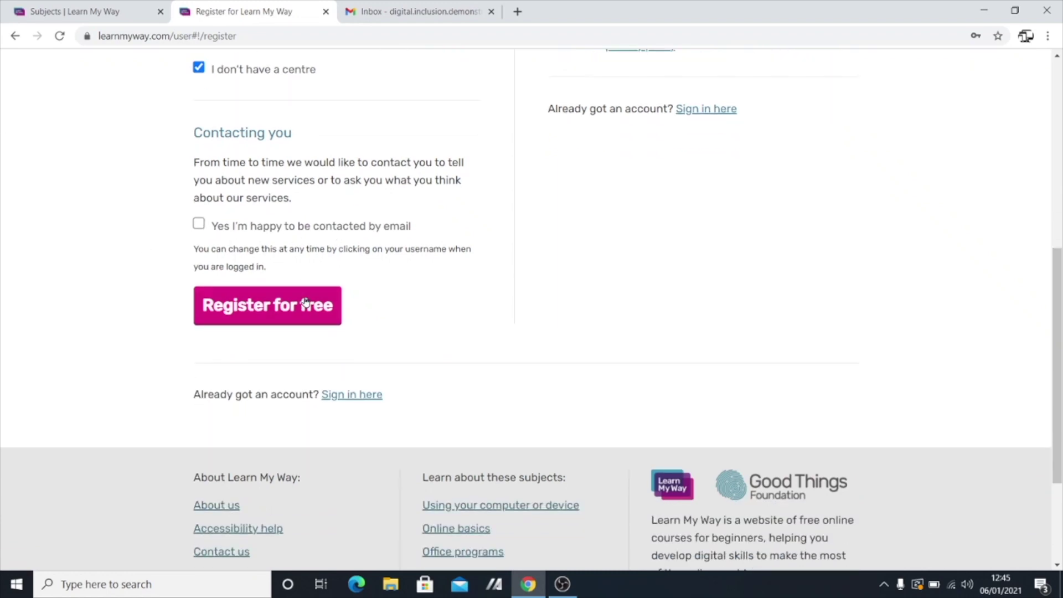
{"action": "left_click", "coordinate": [276, 306]}
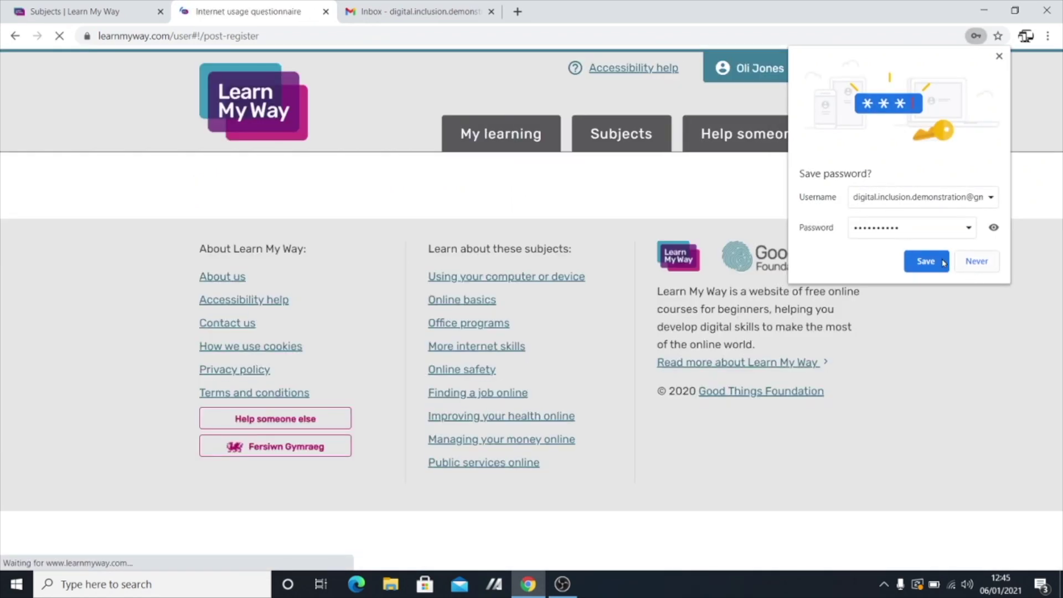
Save the new password in Chrome, dismiss the notice, and switch to the Gmail inbox tab.
{"action": "left_click", "coordinate": [927, 261]}
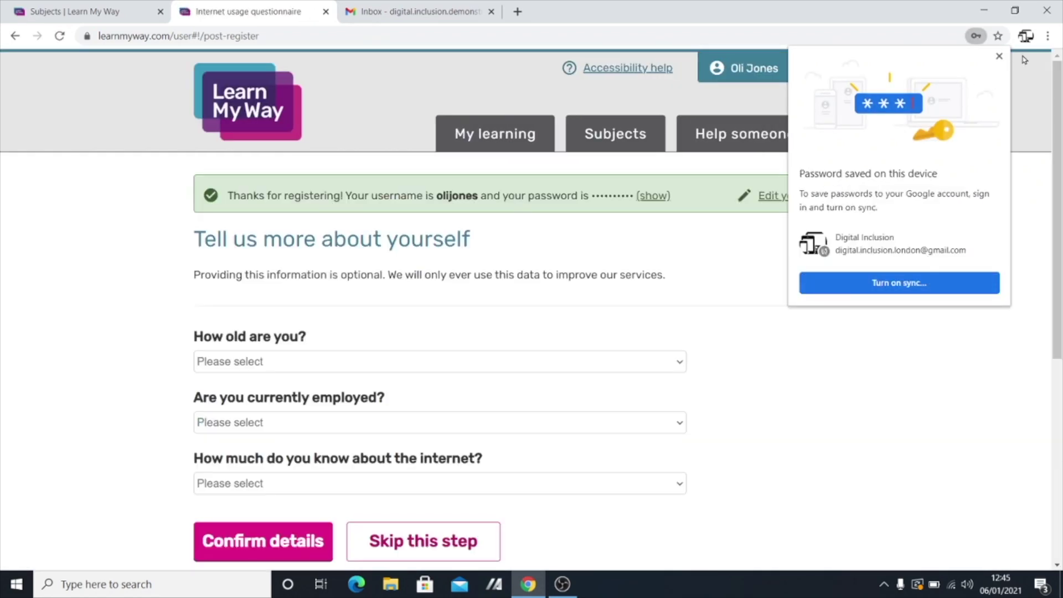
{"action": "left_click", "coordinate": [1000, 56]}
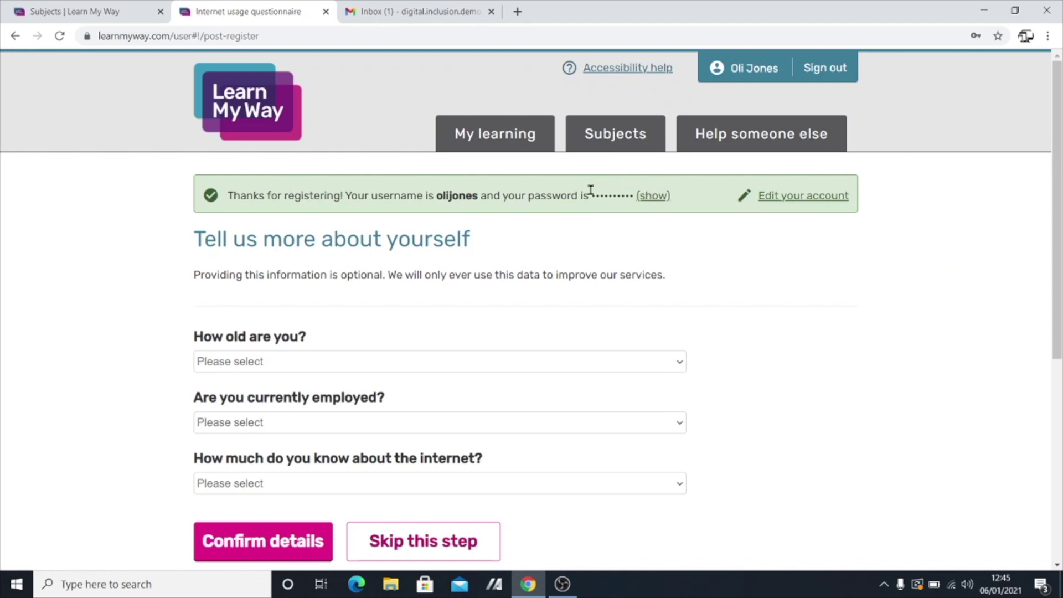
{"action": "scroll", "coordinate": [601, 228], "scroll_direction": "down", "scroll_amount": 3}
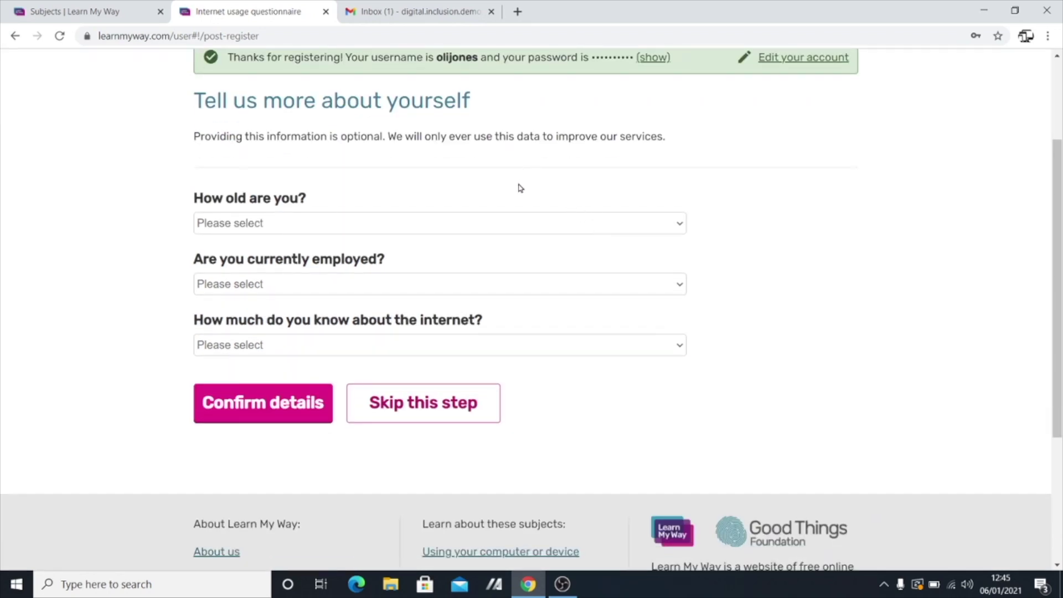
{"action": "scroll", "coordinate": [505, 172], "scroll_direction": "up", "scroll_amount": 3}
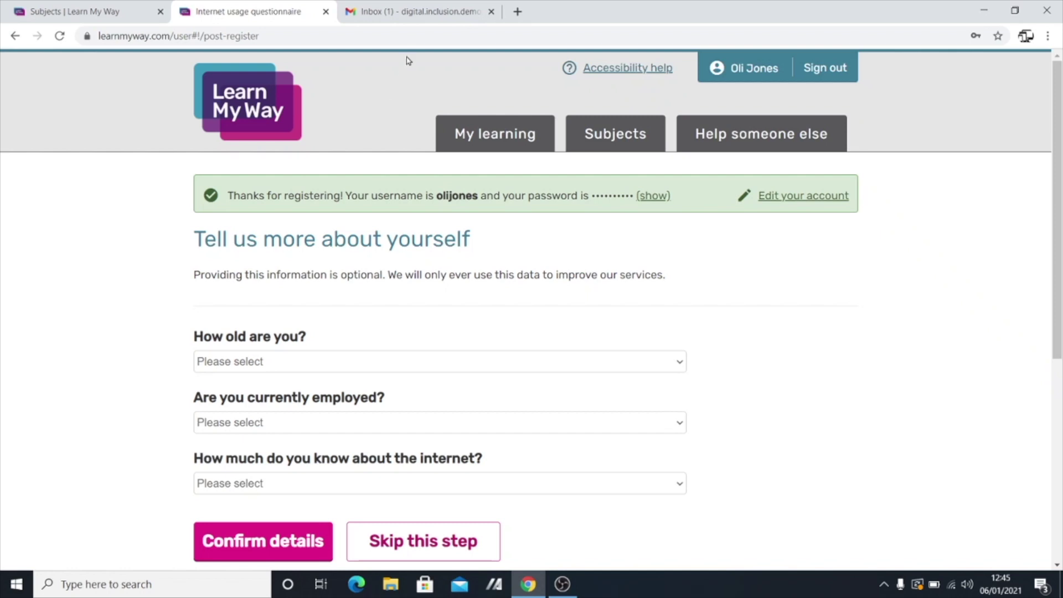
{"action": "left_click", "coordinate": [405, 17]}
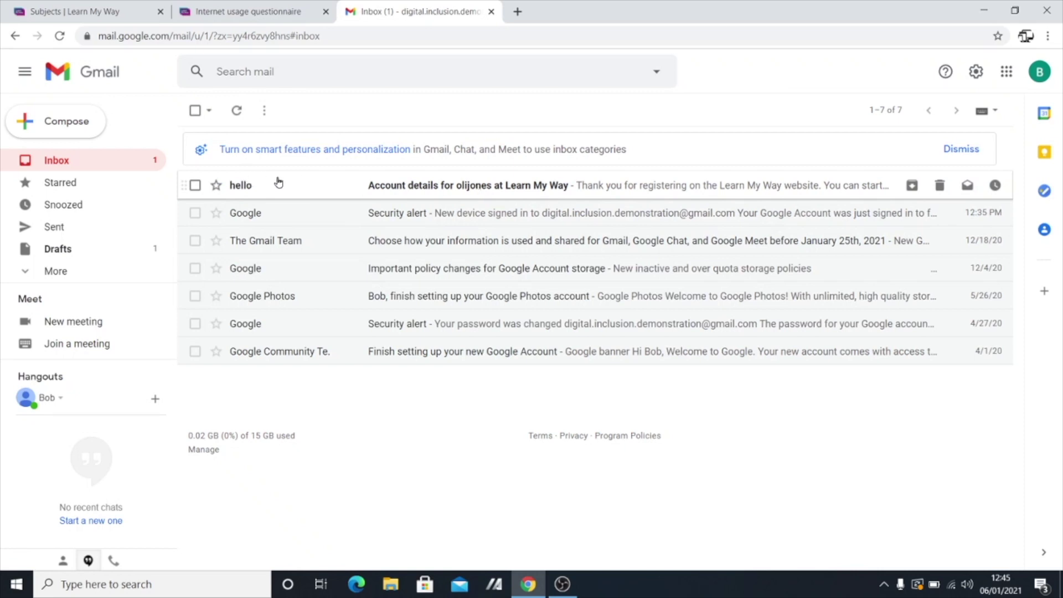
Open the Learn My Way account-details e-mail and follow its login link.
{"action": "left_click", "coordinate": [553, 189]}
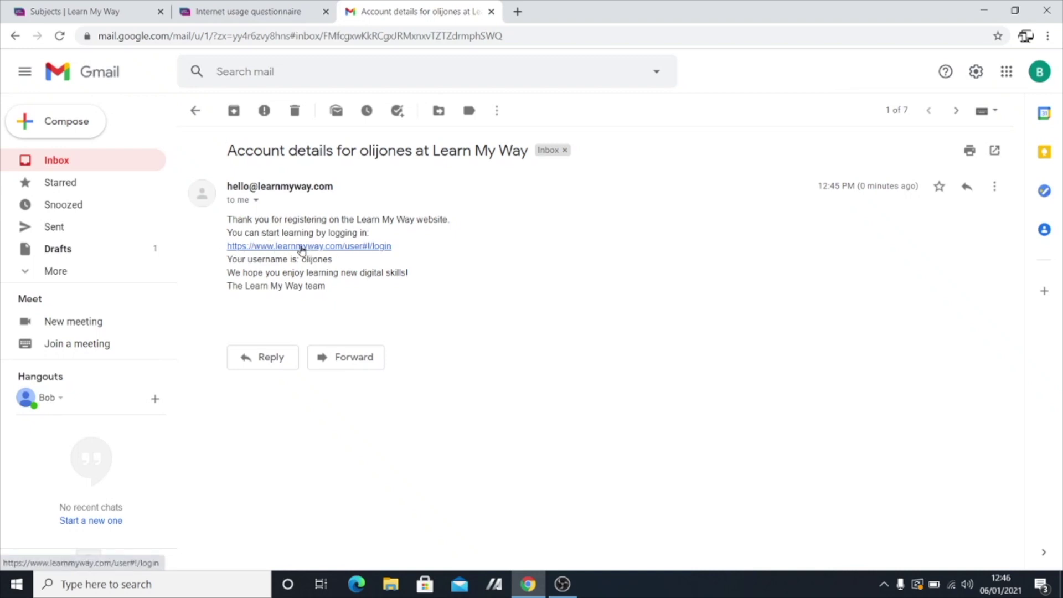
{"action": "left_click", "coordinate": [302, 246]}
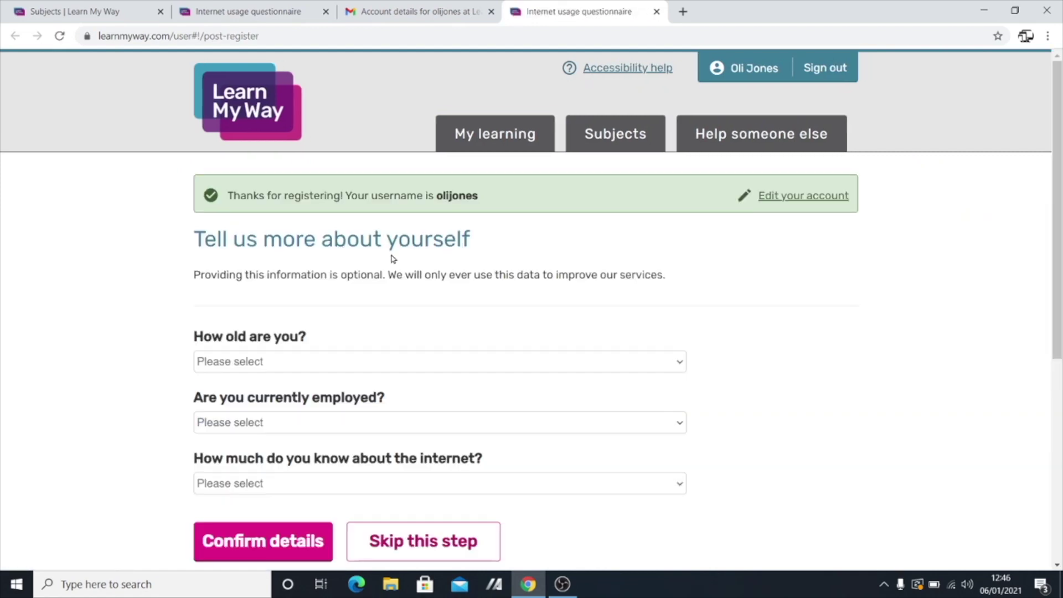
Answer age group 25-44, employed and not looking for work, and an internet-knowledge level.
{"action": "scroll", "coordinate": [396, 258], "scroll_direction": "down", "scroll_amount": 1}
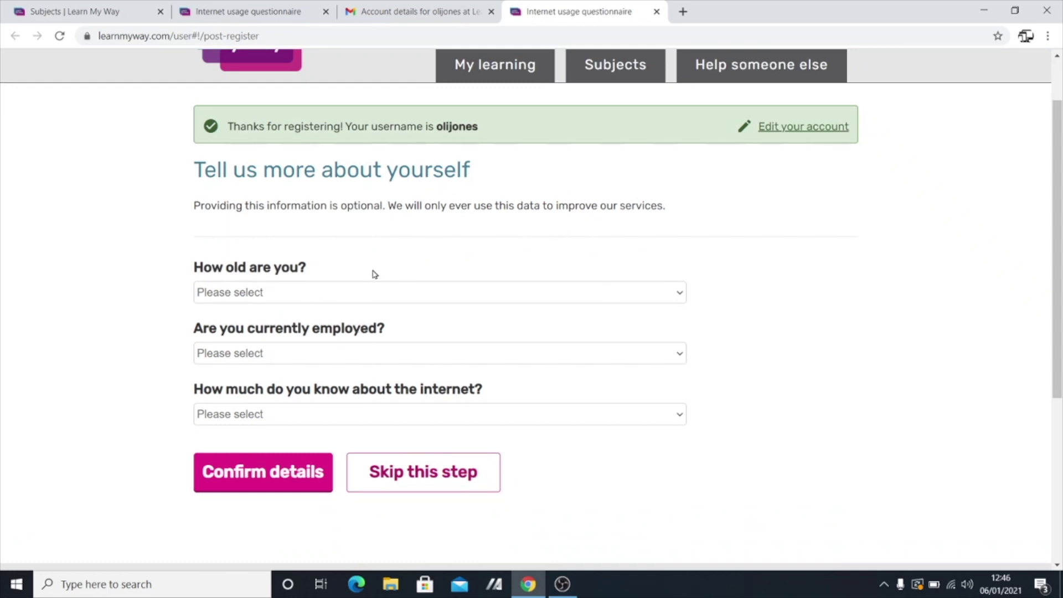
{"action": "scroll", "coordinate": [355, 299], "scroll_direction": "down", "scroll_amount": 1}
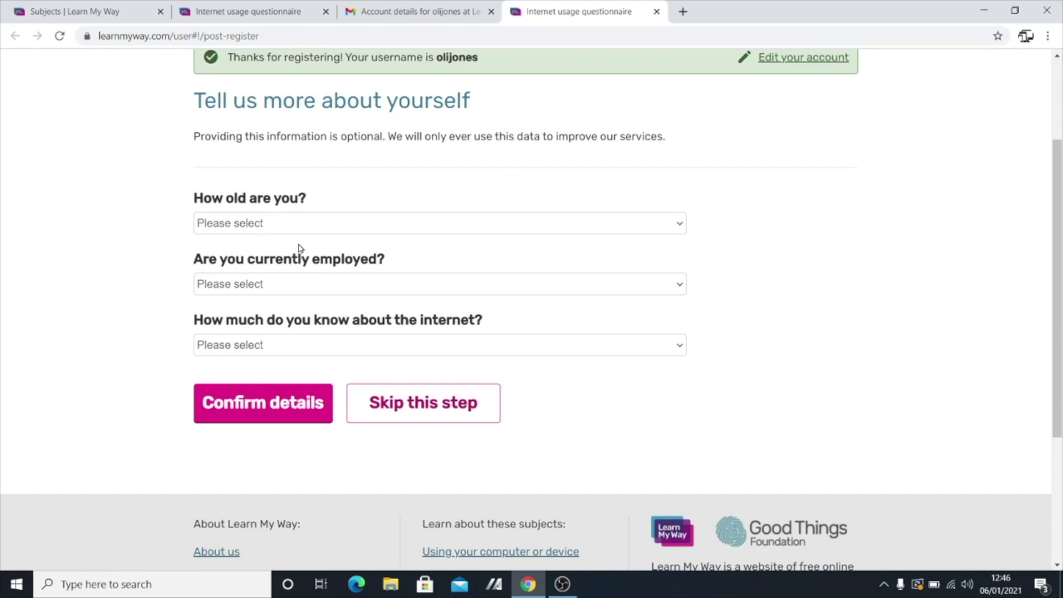
{"action": "left_click", "coordinate": [683, 229]}
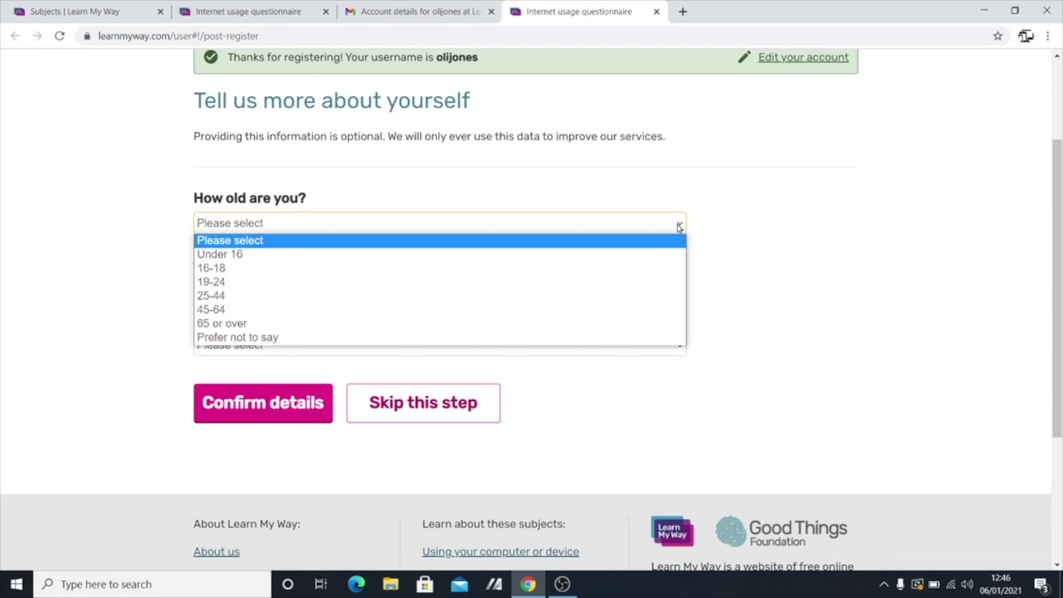
{"action": "left_click", "coordinate": [241, 296]}
{"action": "left_click", "coordinate": [275, 285]}
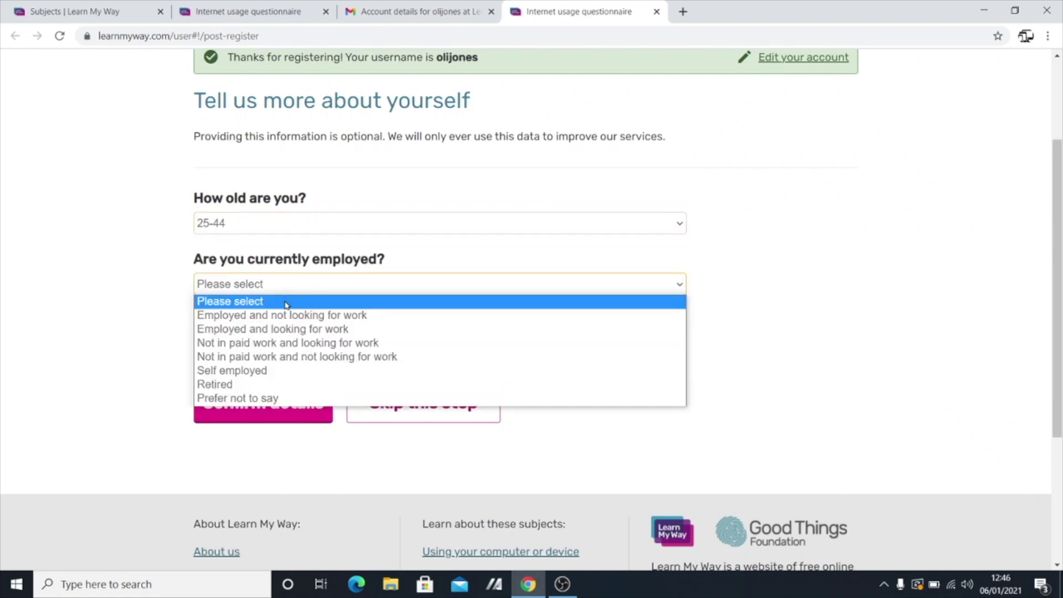
{"action": "left_click", "coordinate": [296, 321]}
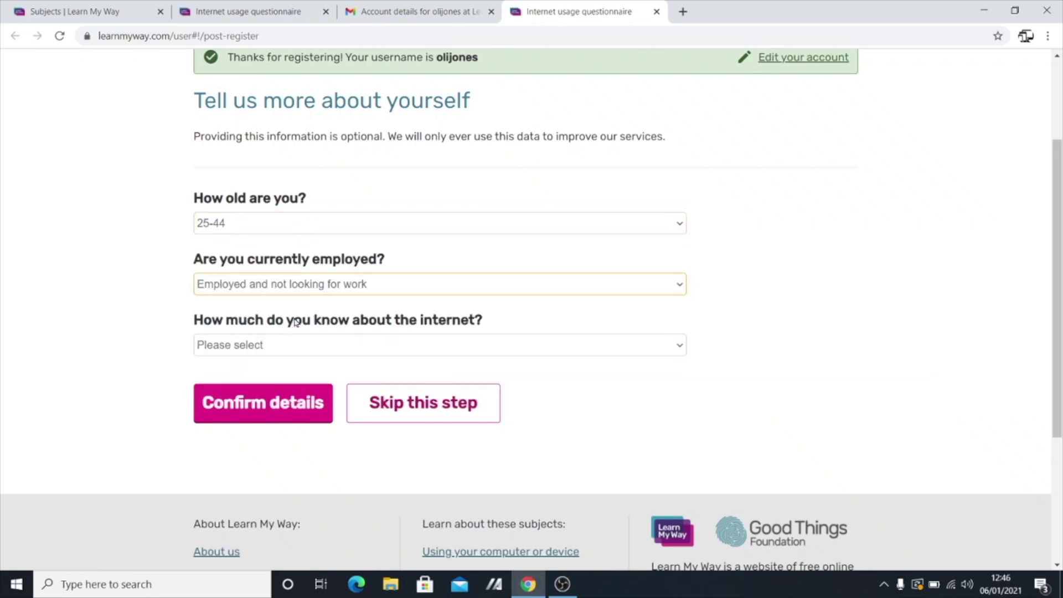
{"action": "left_click", "coordinate": [353, 344]}
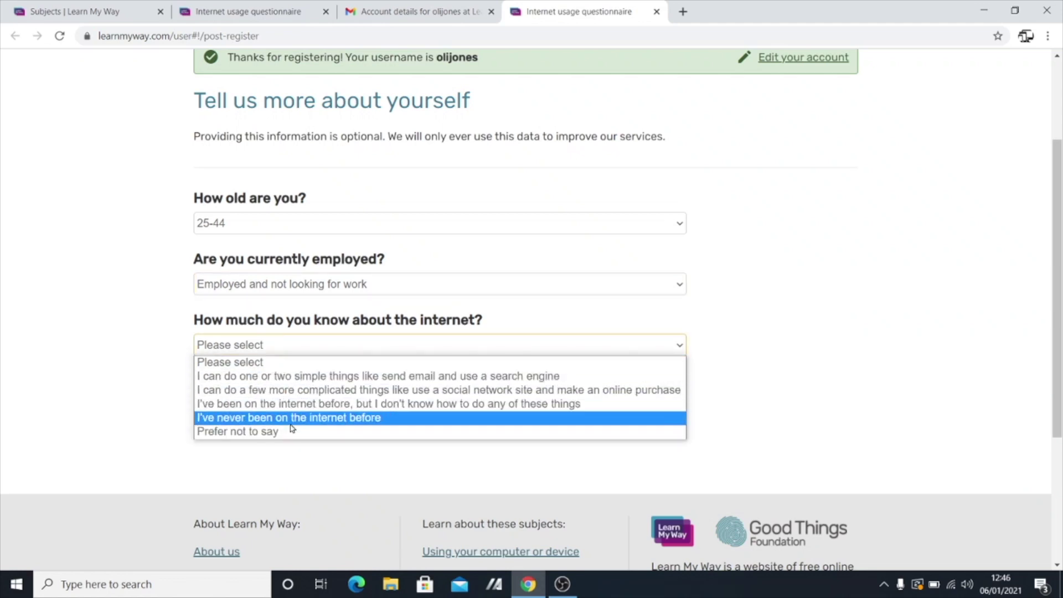
{"action": "left_click", "coordinate": [295, 380]}
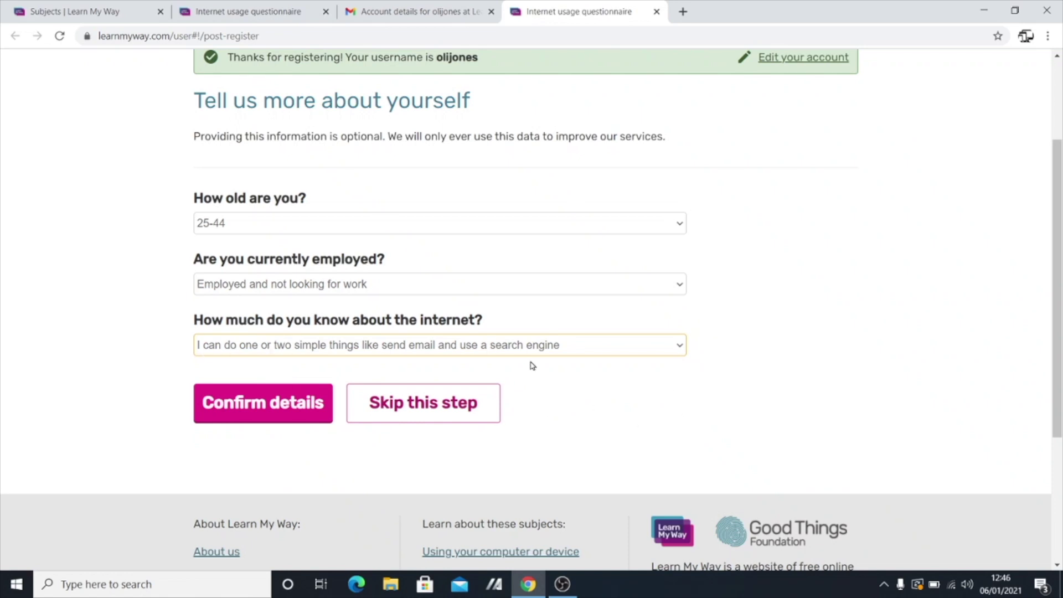
Keep the basic internet-knowledge answer and confirm the questionnaire details.
{"action": "scroll", "coordinate": [759, 341], "scroll_direction": "down", "scroll_amount": 2}
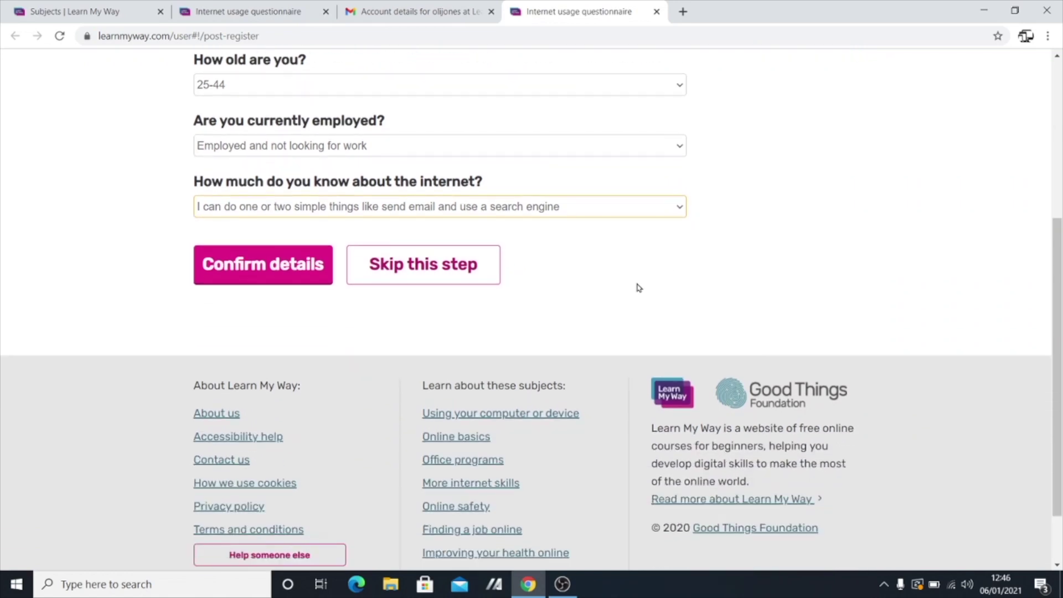
{"action": "left_click", "coordinate": [512, 208]}
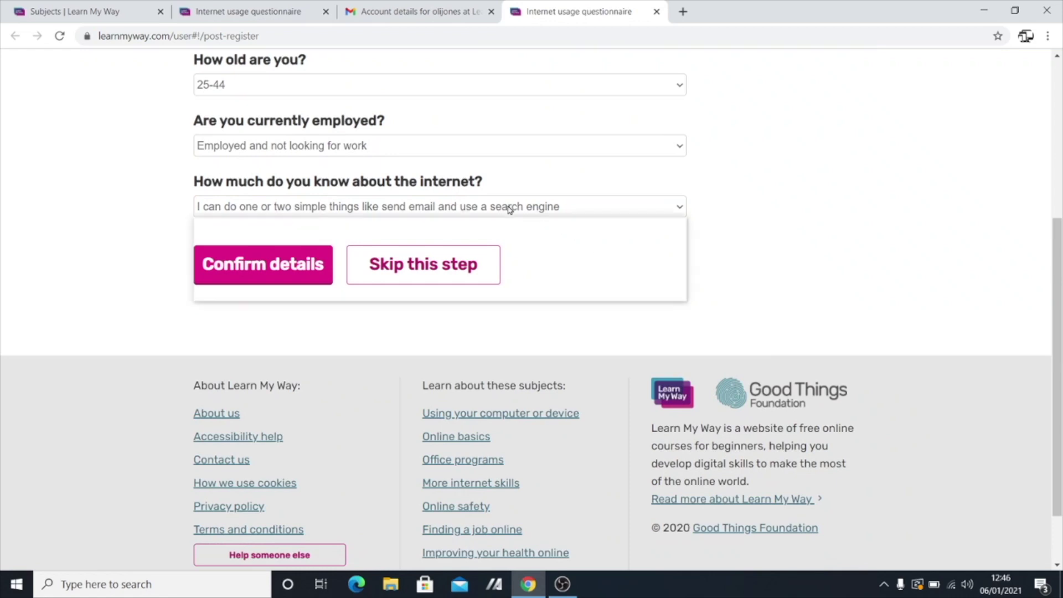
{"action": "left_click", "coordinate": [324, 239]}
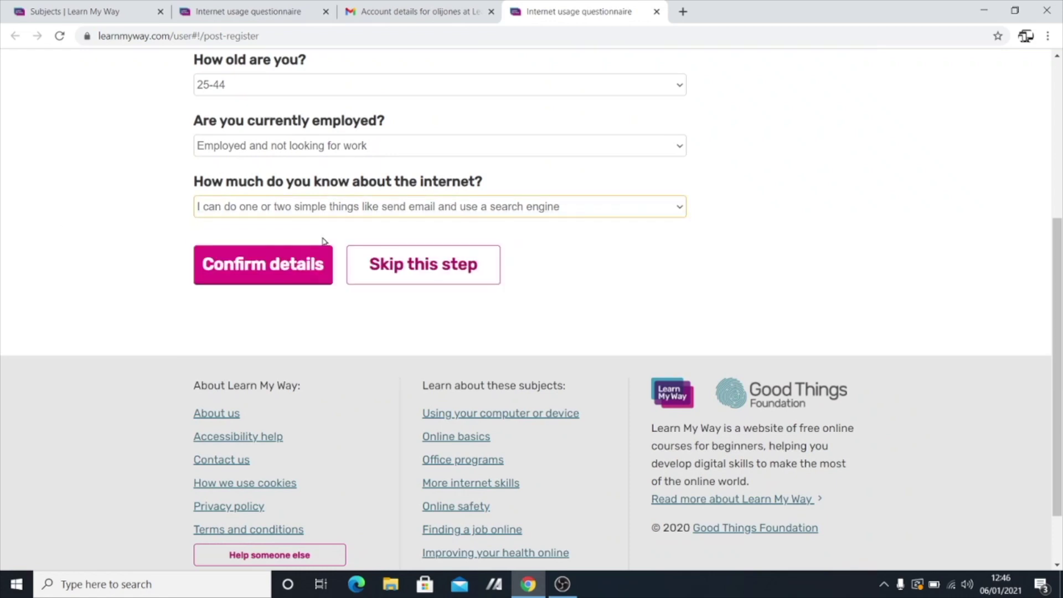
{"action": "left_click", "coordinate": [260, 268]}
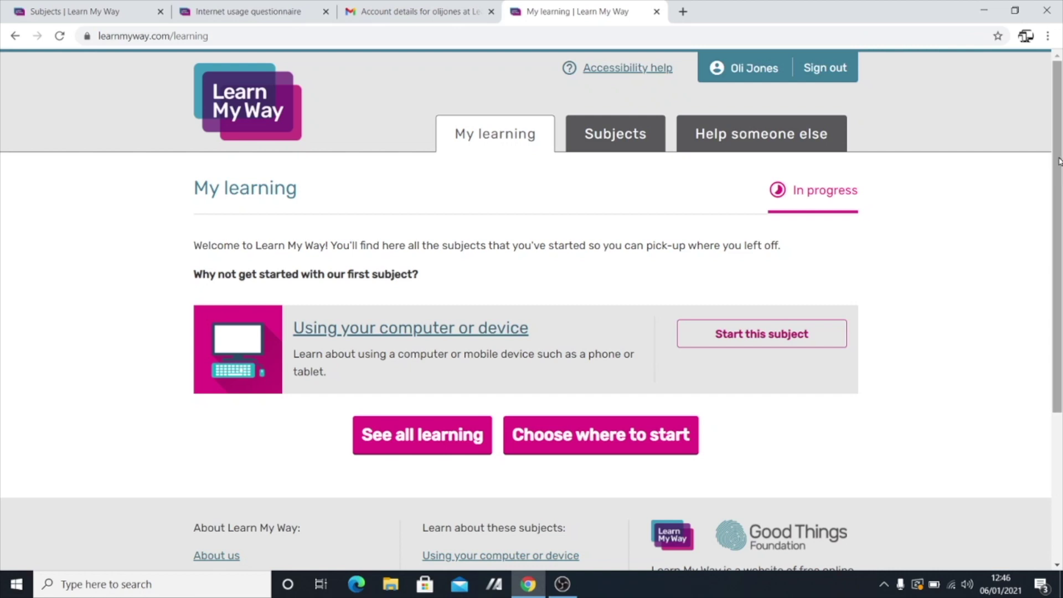
Open See all learning and scroll through the Subjects list of Not started lessons.
{"action": "left_click_drag", "start_coordinate": [1060, 158], "coordinate": [1051, 203]}
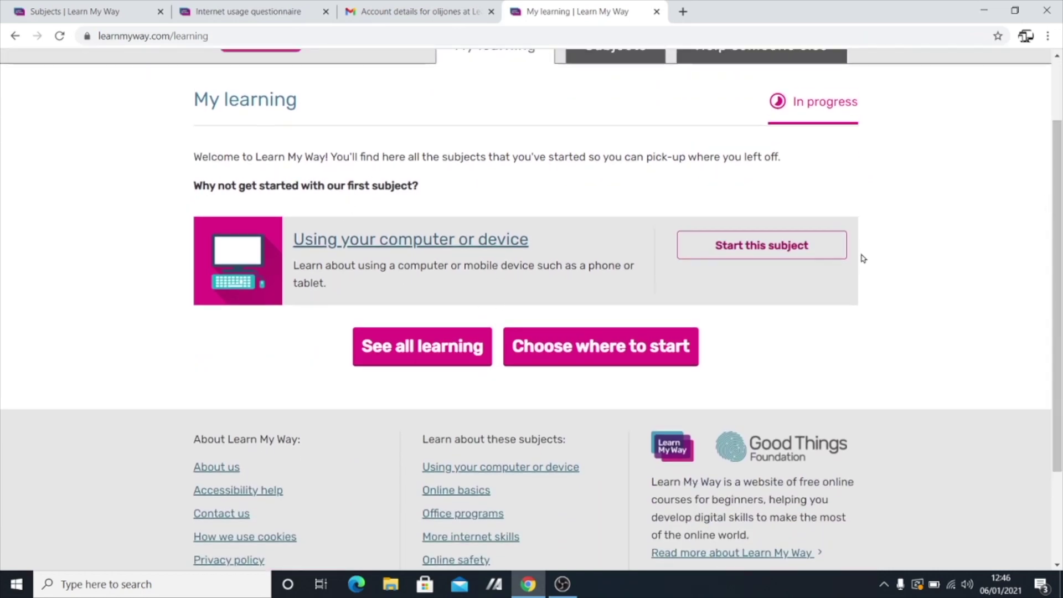
{"action": "left_click", "coordinate": [380, 355]}
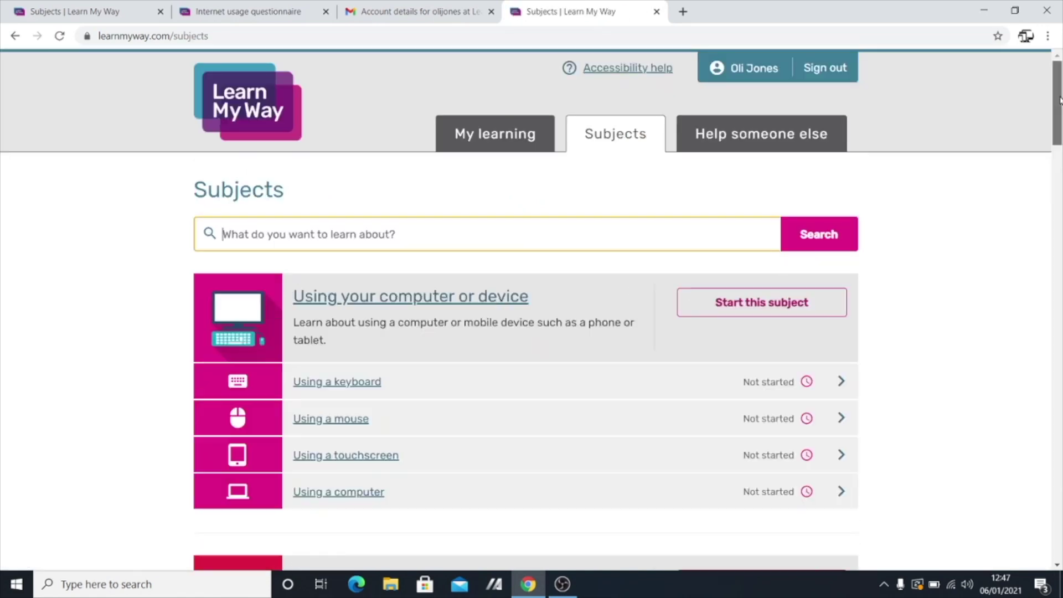
{"action": "scroll", "coordinate": [1042, 111], "scroll_direction": "down", "scroll_amount": 5}
{"action": "scroll", "coordinate": [997, 83], "scroll_direction": "up", "scroll_amount": 5}
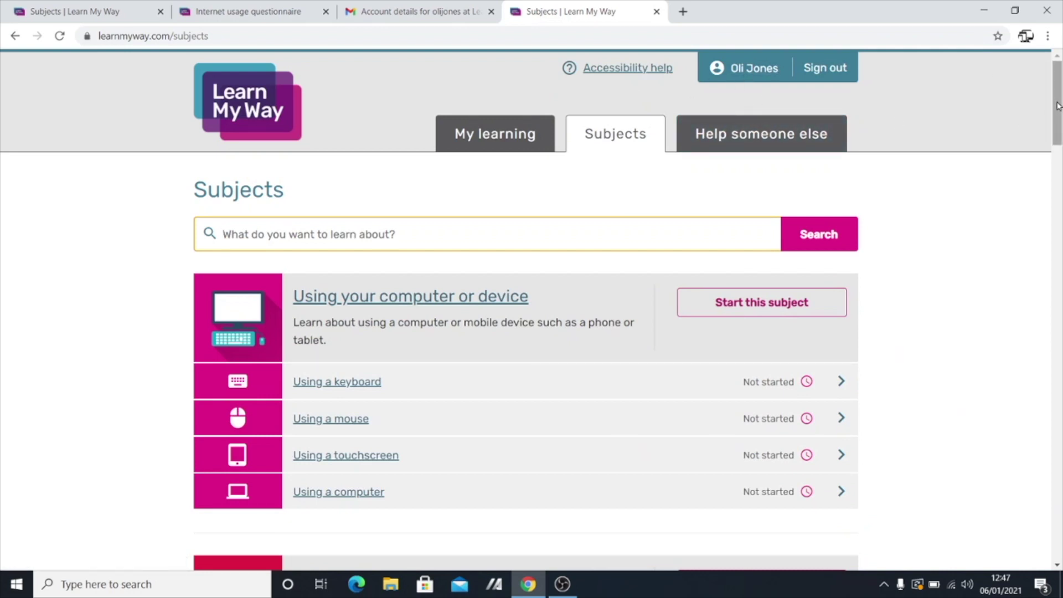
{"action": "left_click_drag", "start_coordinate": [1058, 105], "coordinate": [1056, 132]}
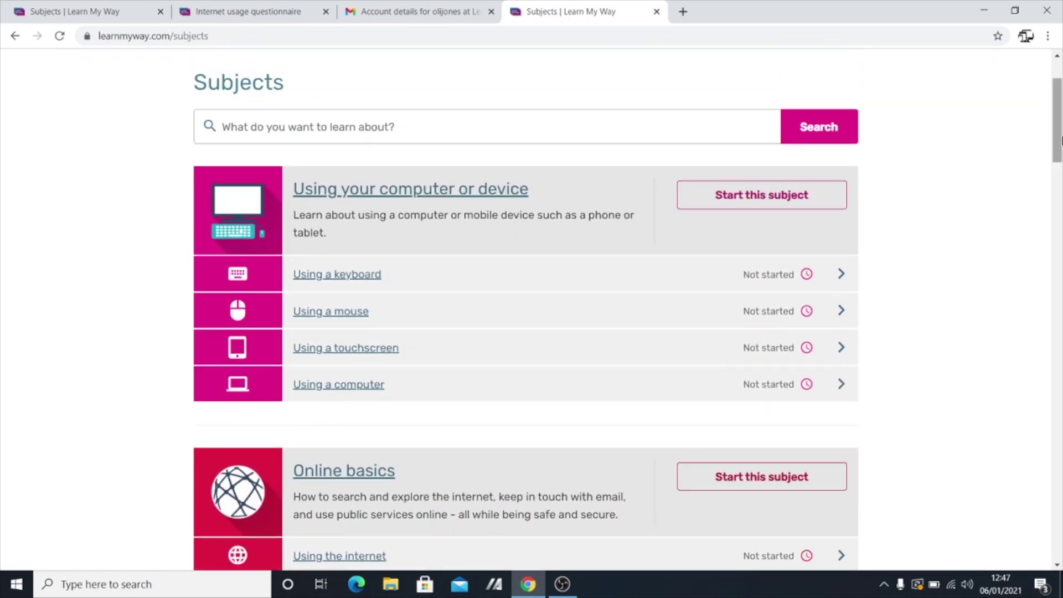
{"action": "left_click_drag", "start_coordinate": [1057, 125], "coordinate": [1052, 102]}
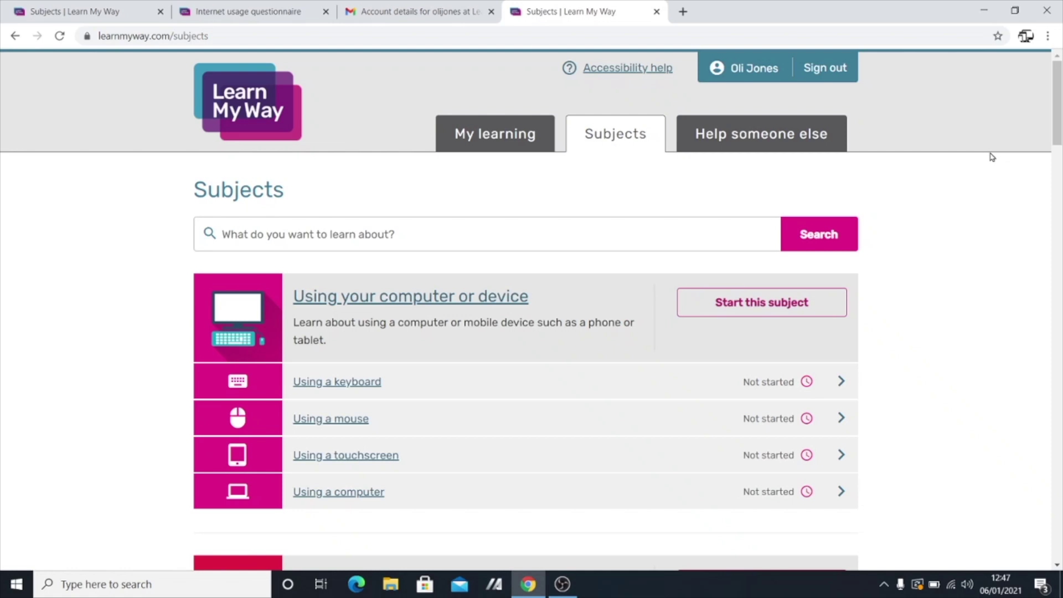
{"action": "right_click", "coordinate": [668, 373]}
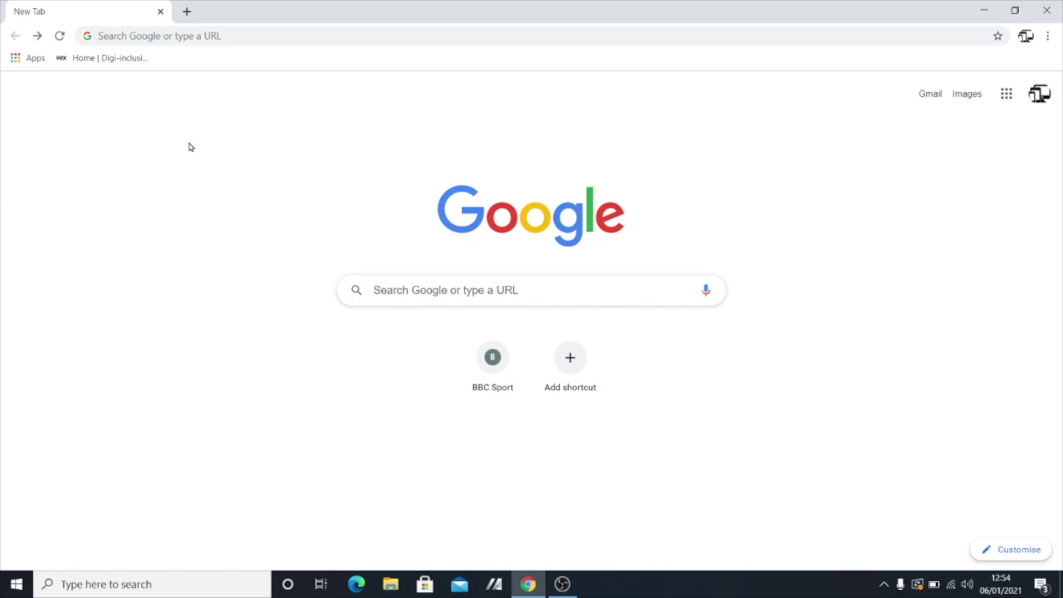
{"action": "left_click", "coordinate": [151, 37]}
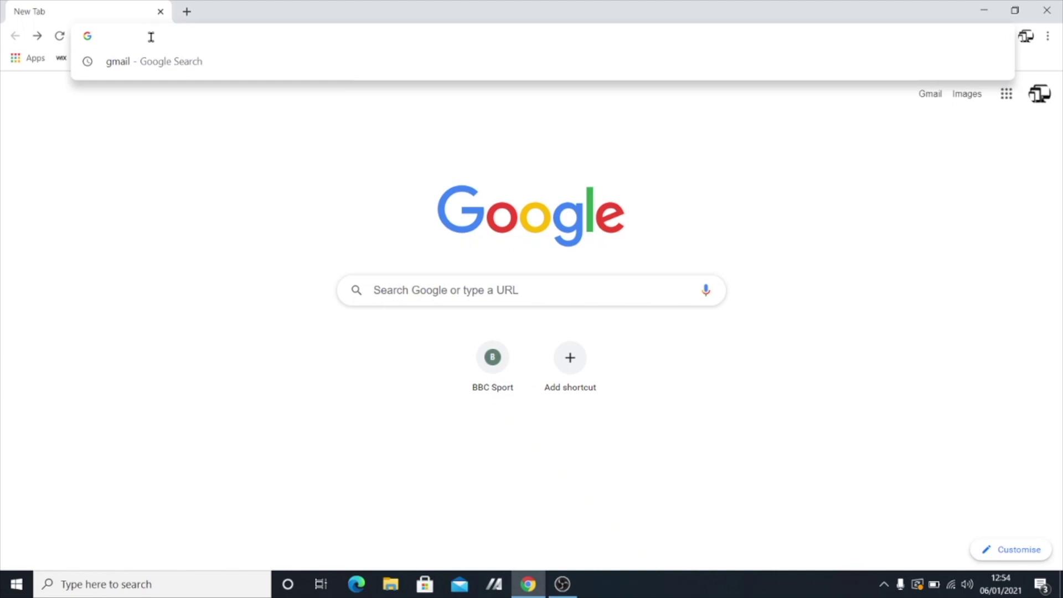
{"action": "type", "text": "lwww"}
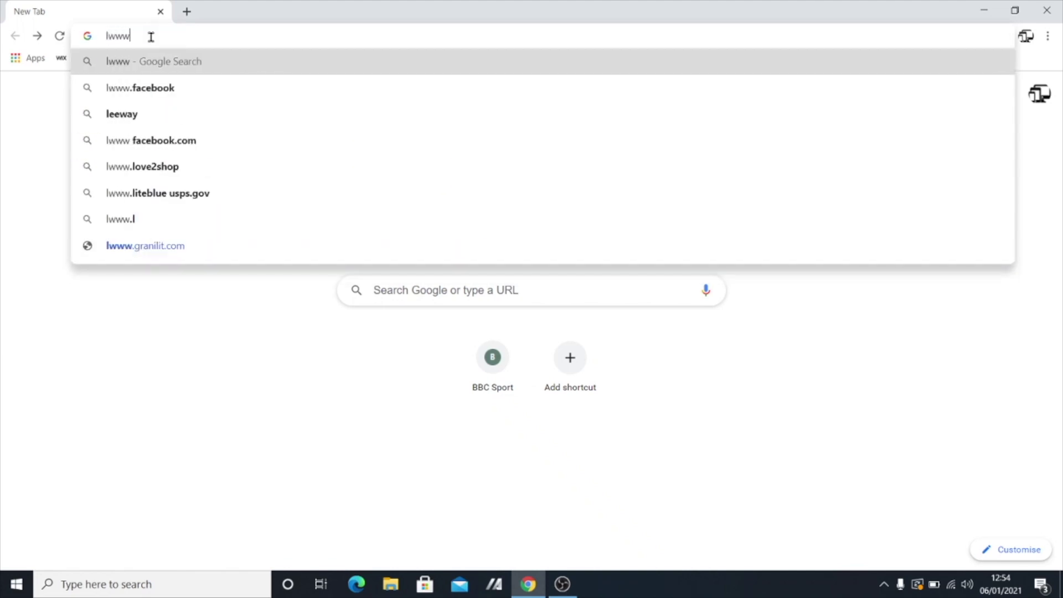
{"action": "key", "text": "BackSpace"}
{"action": "key", "text": "BackSpace"}
{"action": "key", "text": "BackSpace"}
{"action": "type", "text": "www"}
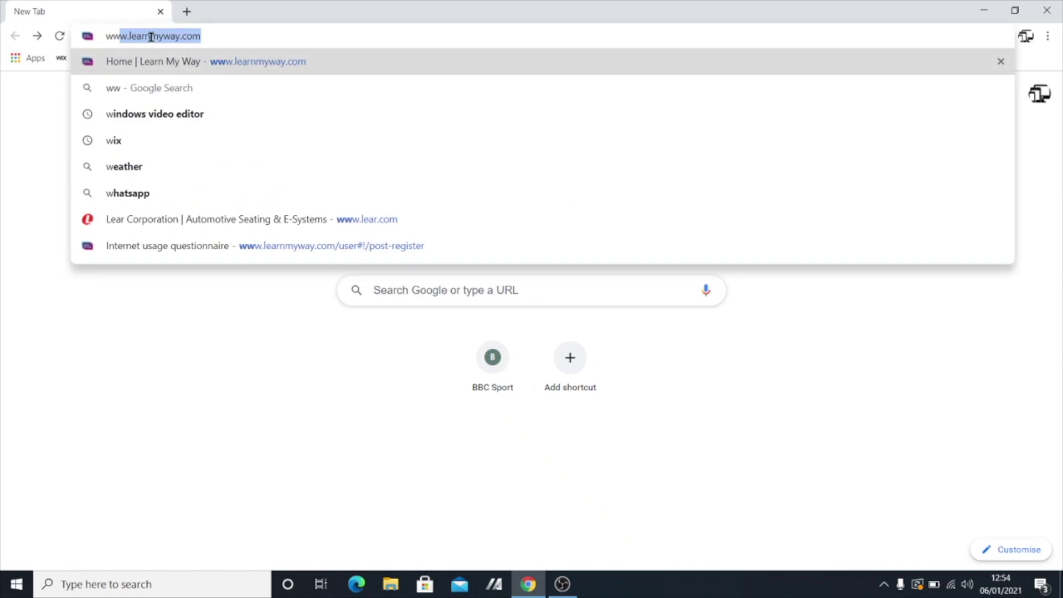
{"action": "key", "text": "Right"}
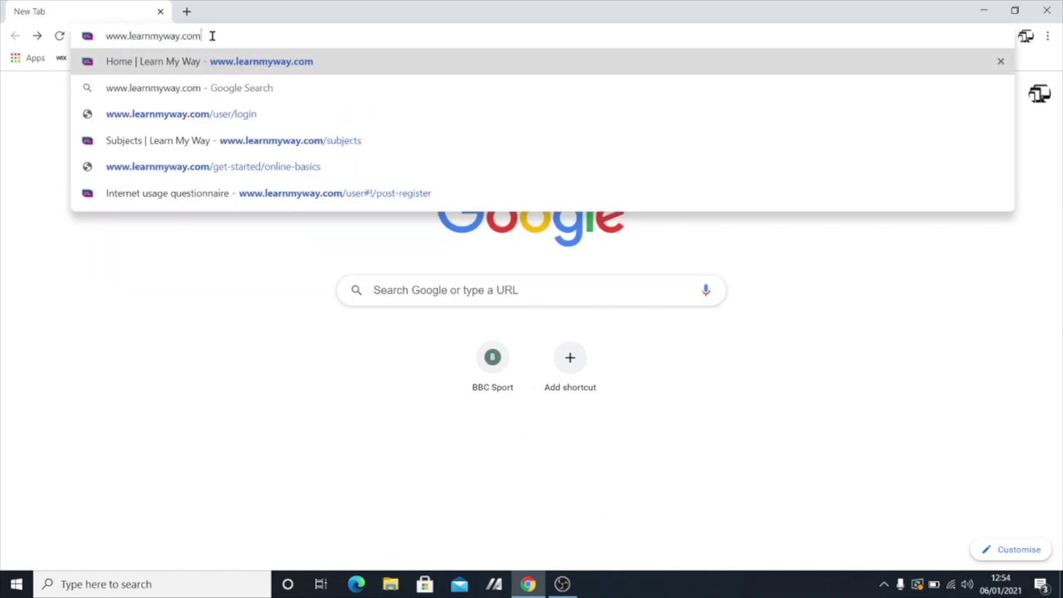
{"action": "key", "text": "Return"}
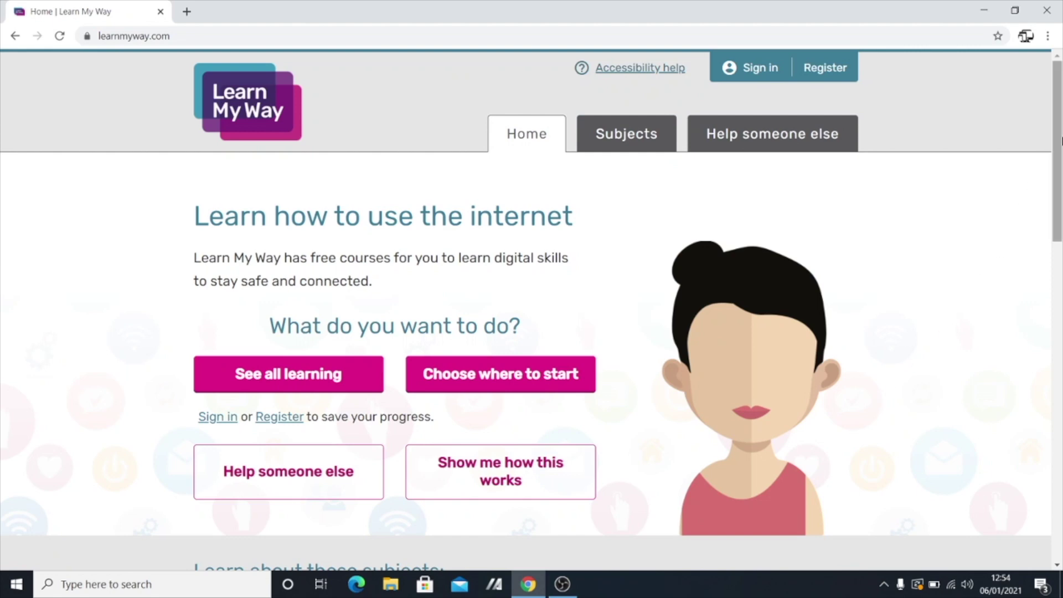
Sign in to Learn My Way with the browser's saved username and password to reach My learning.
{"action": "mouse_move", "coordinate": [1059, 140]}
{"action": "left_mouse_down"}
{"action": "mouse_move", "coordinate": [1059, 233]}
{"action": "mouse_move", "coordinate": [1059, 138]}
{"action": "left_mouse_up"}
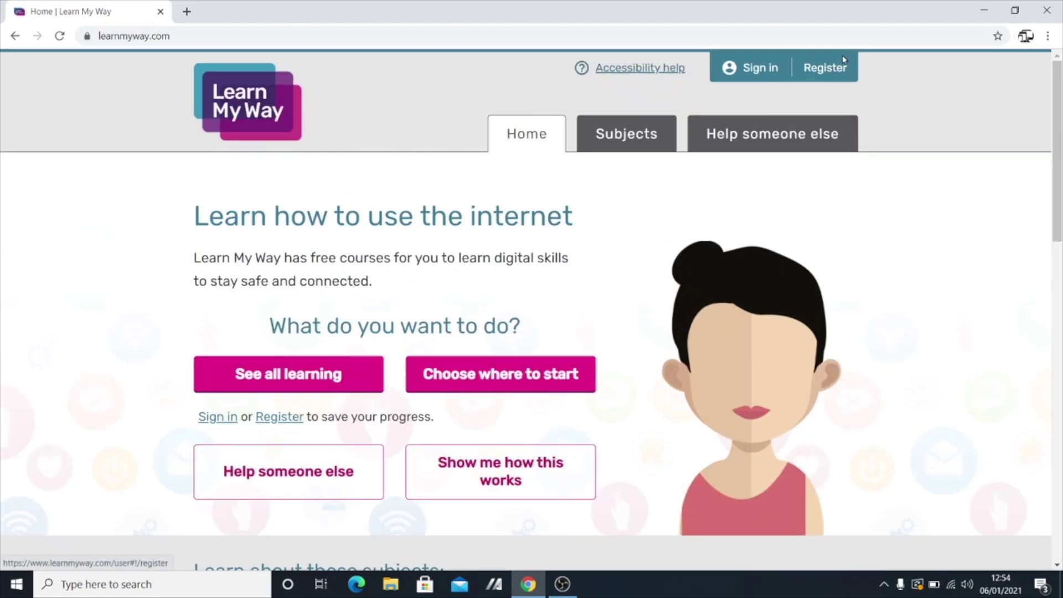
{"action": "left_click", "coordinate": [748, 75]}
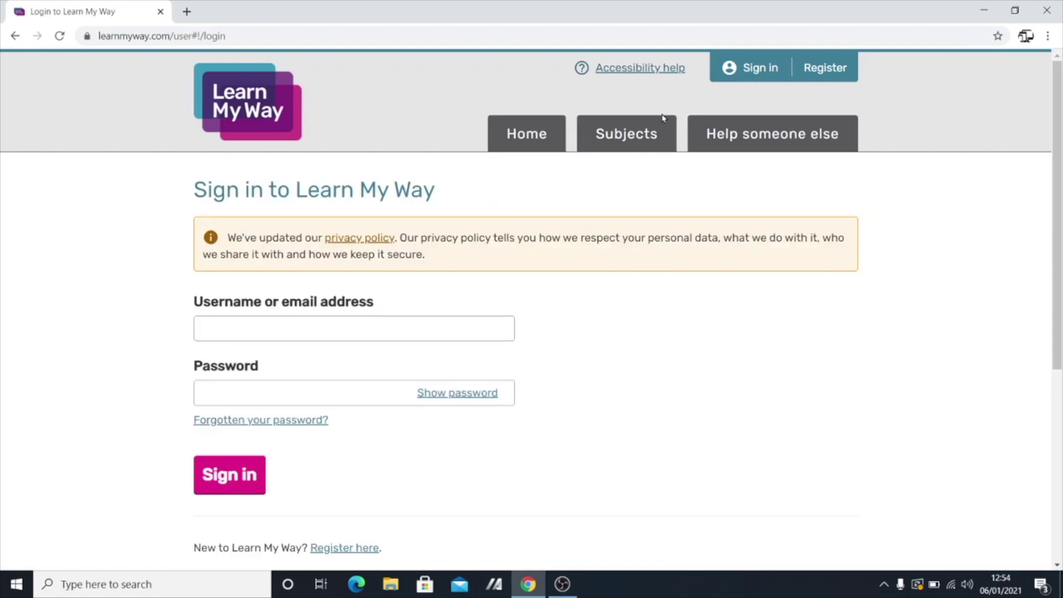
{"action": "scroll", "coordinate": [332, 324], "scroll_direction": "down", "scroll_amount": 2}
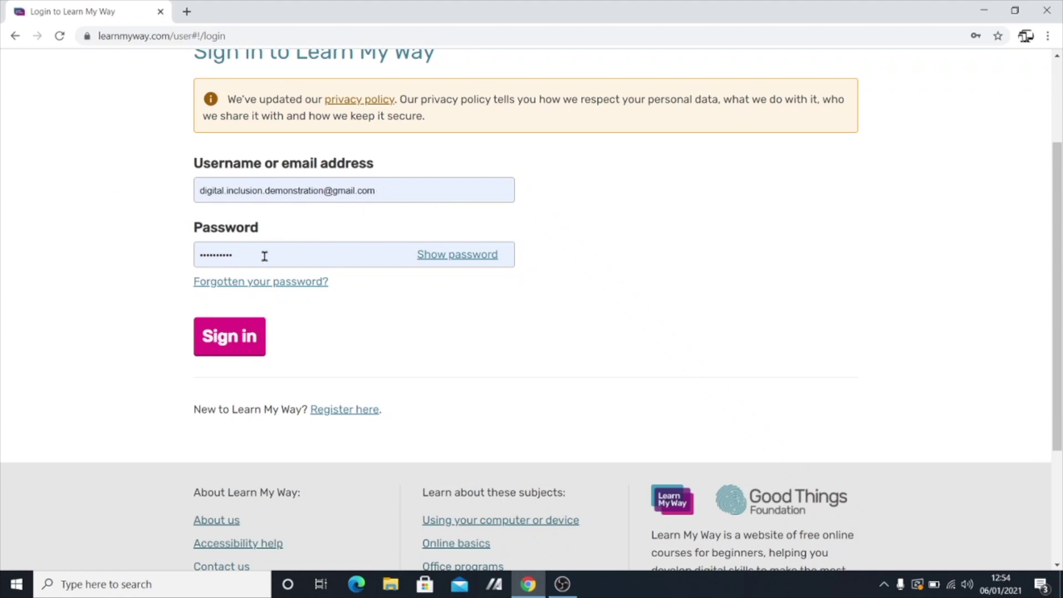
{"action": "left_click", "coordinate": [245, 345]}
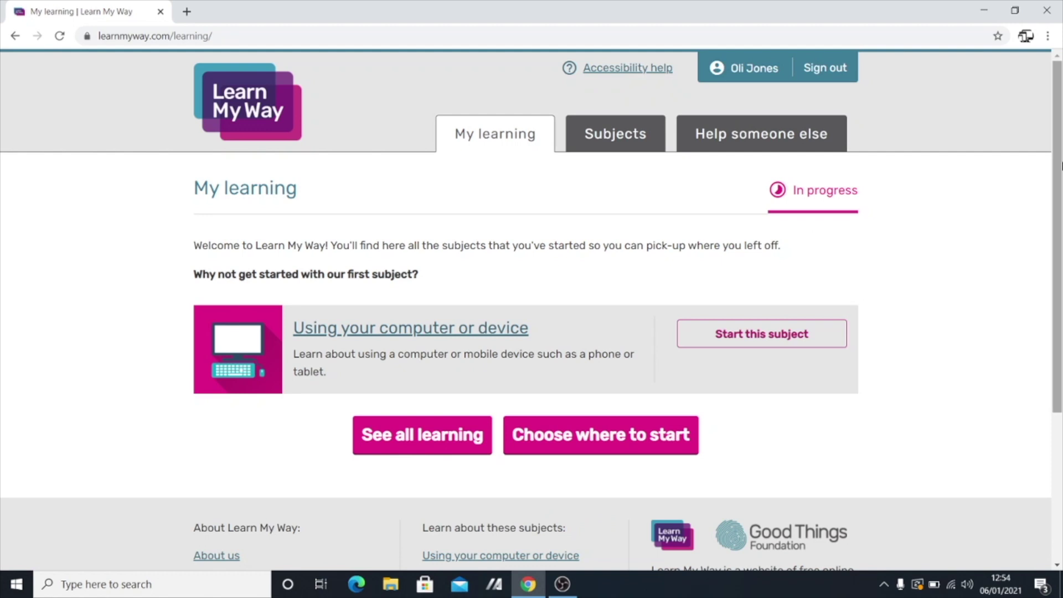
{"action": "scroll", "coordinate": [1056, 137], "scroll_direction": "down", "scroll_amount": 1}
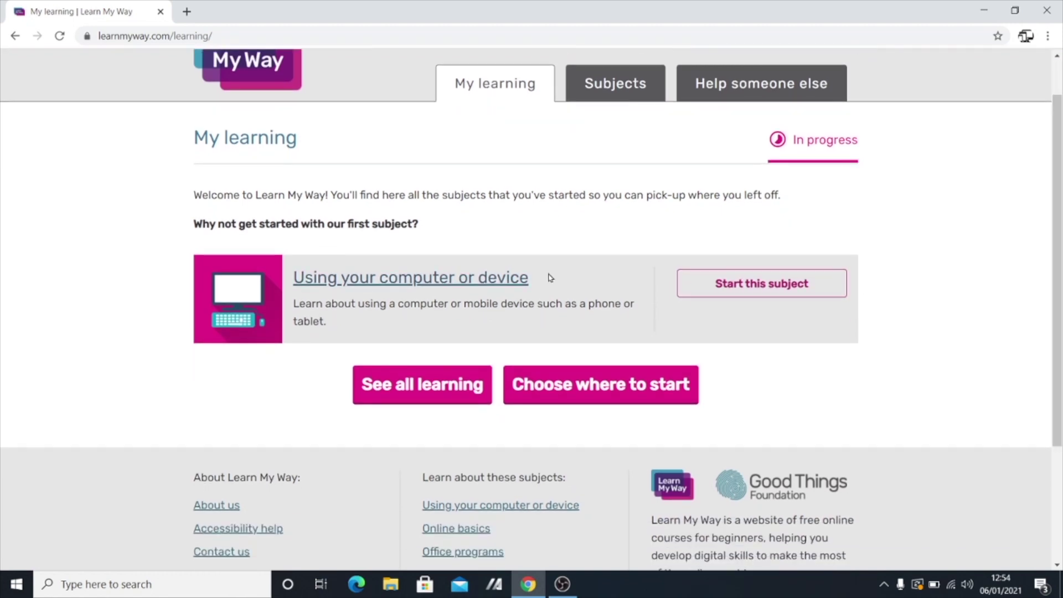